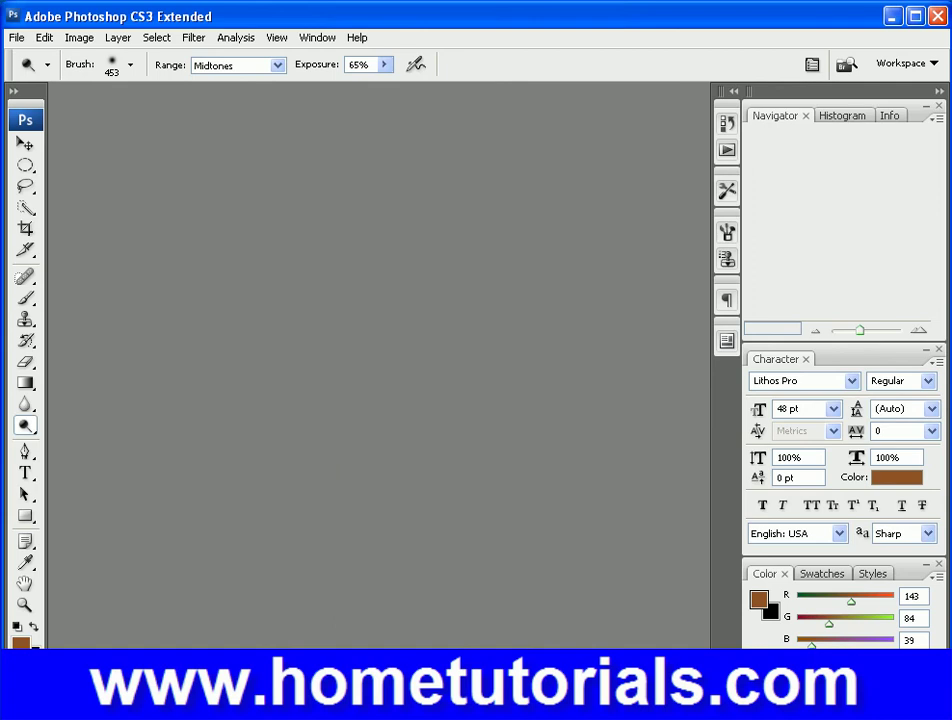
Step: Switch to Bridge, open Island Girl.jpg from the Samples folder in Photoshop, and choose the Sponge tool
{"action": "key", "text": "alt+Tab"}
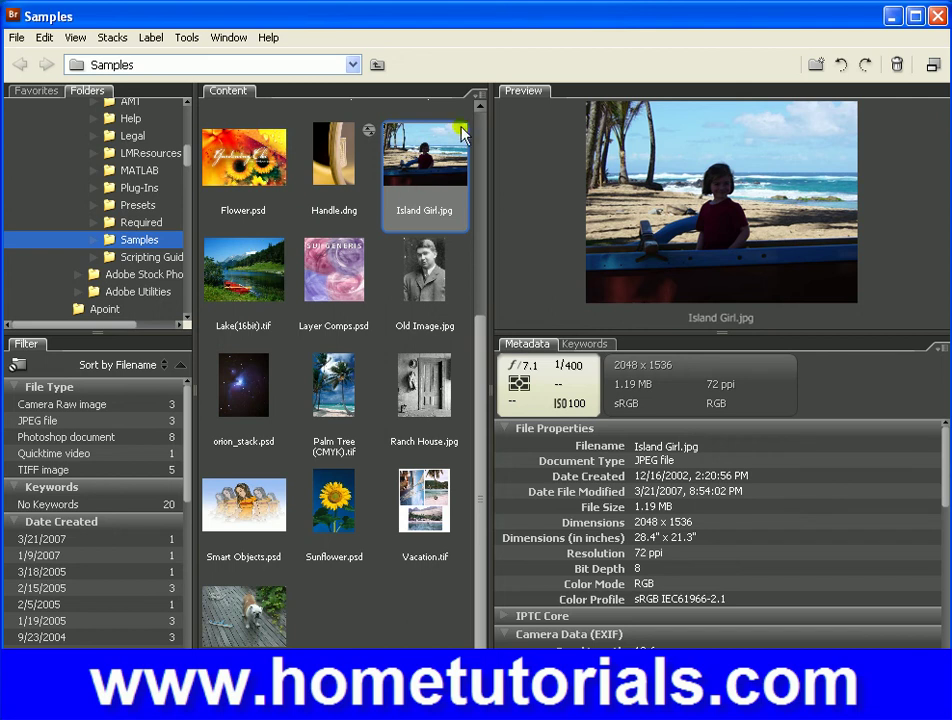
{"action": "scroll", "coordinate": [477, 138], "scroll_direction": "up", "scroll_amount": 3}
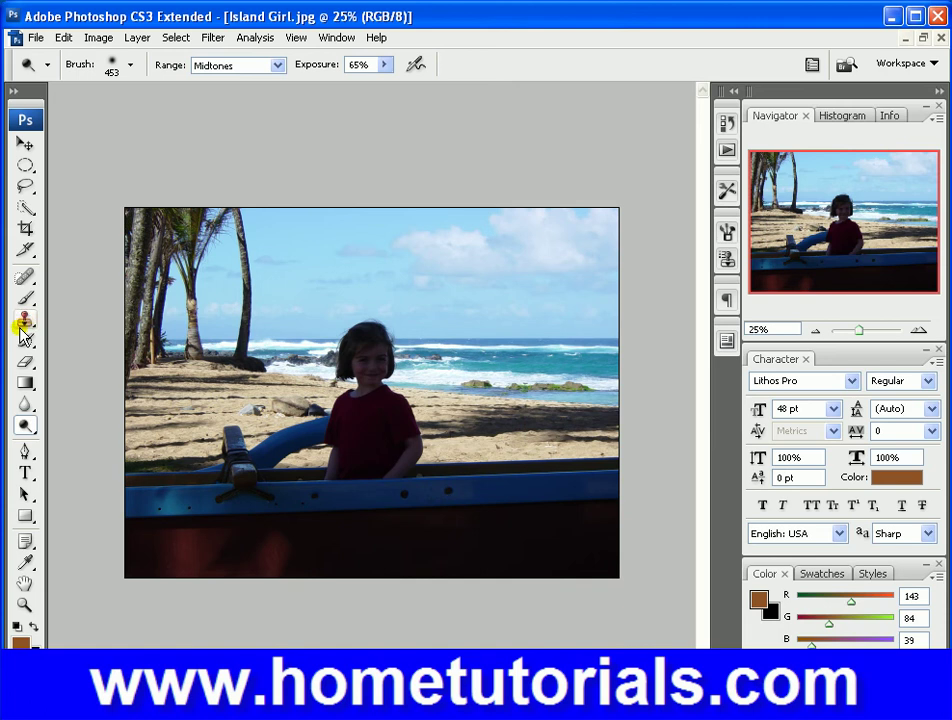
{"action": "left_click", "coordinate": [22, 278]}
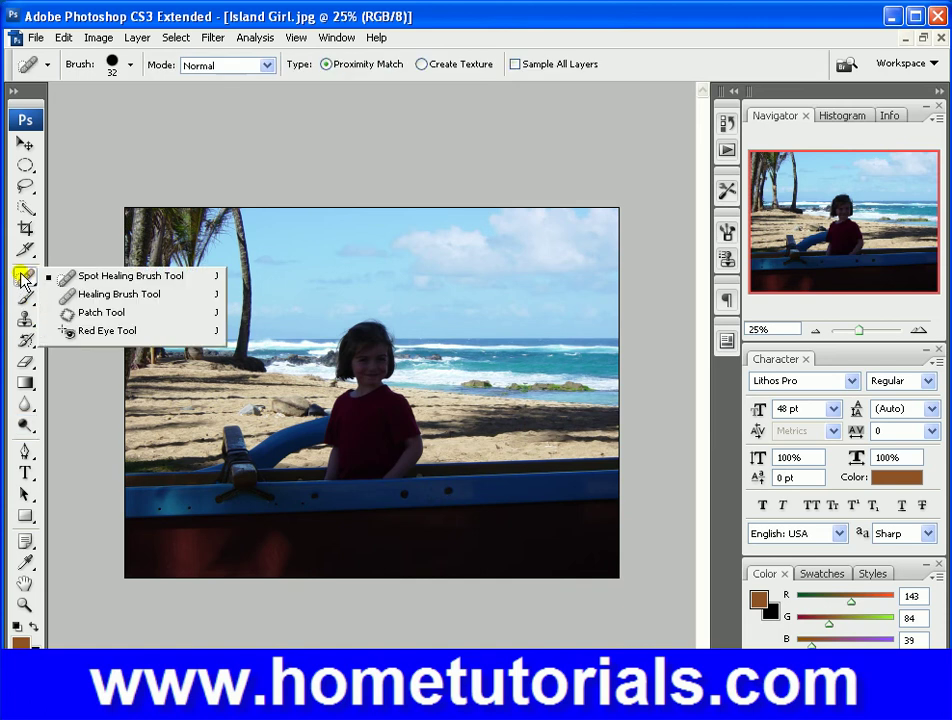
{"action": "left_click", "coordinate": [27, 366]}
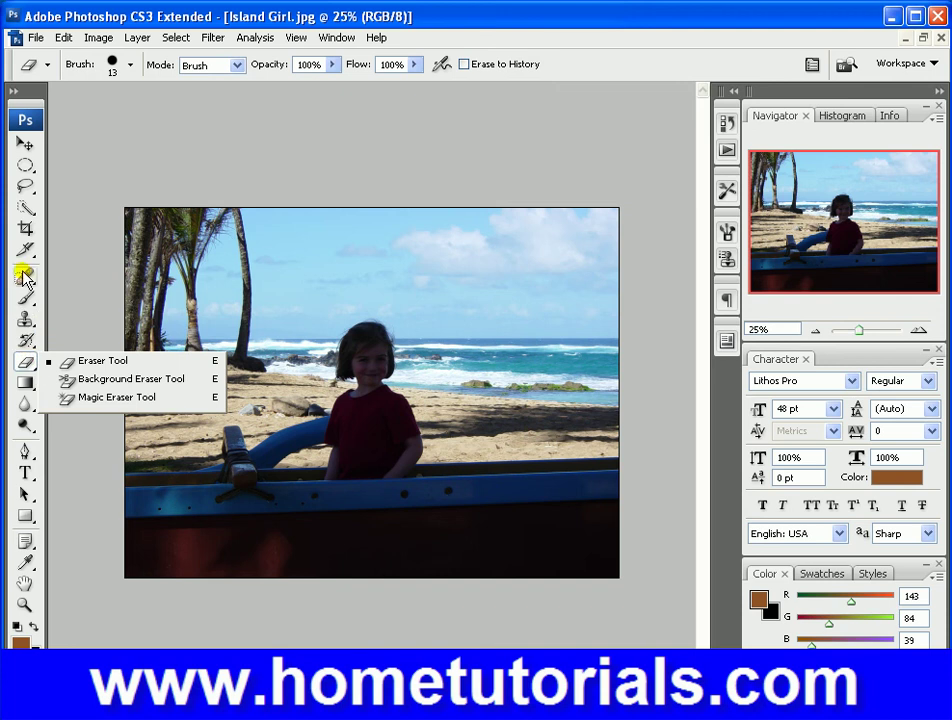
{"action": "left_click", "coordinate": [22, 430]}
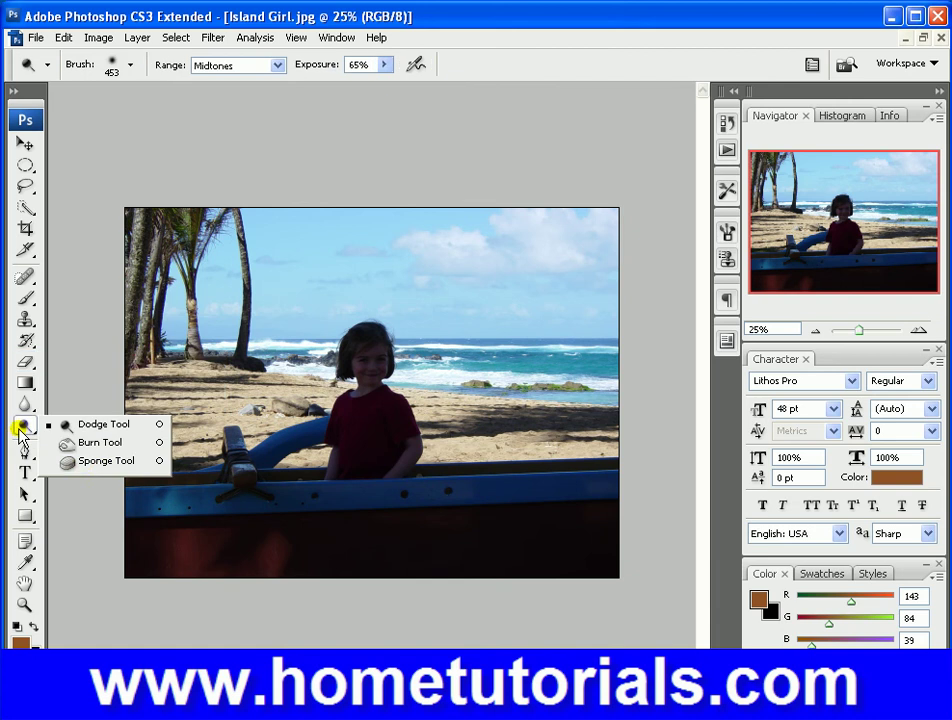
{"action": "left_click", "coordinate": [99, 465]}
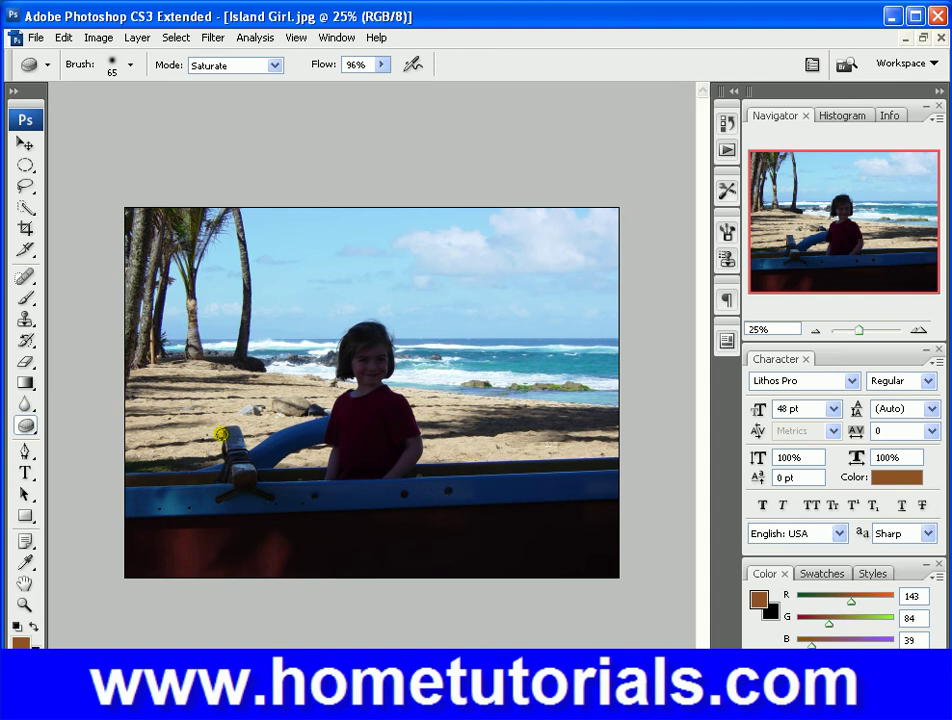
Step: Set the Sponge tool's brush diameter to 236 px, with Saturate as its mode
{"action": "left_click", "coordinate": [130, 68]}
{"action": "left_click", "coordinate": [136, 119]}
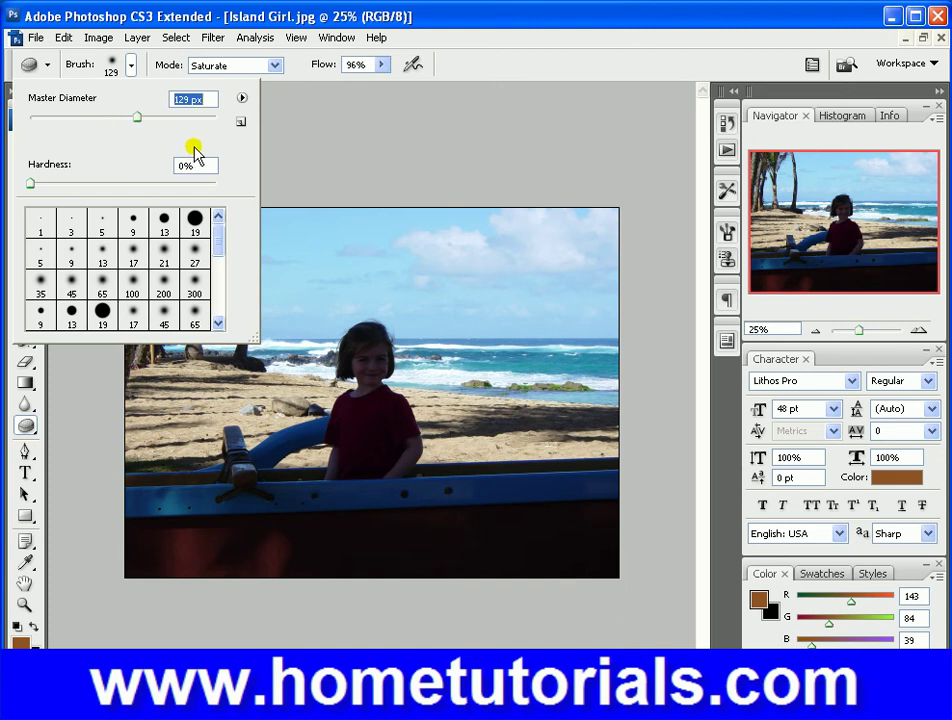
{"action": "left_click", "coordinate": [178, 72]}
{"action": "left_click", "coordinate": [261, 65]}
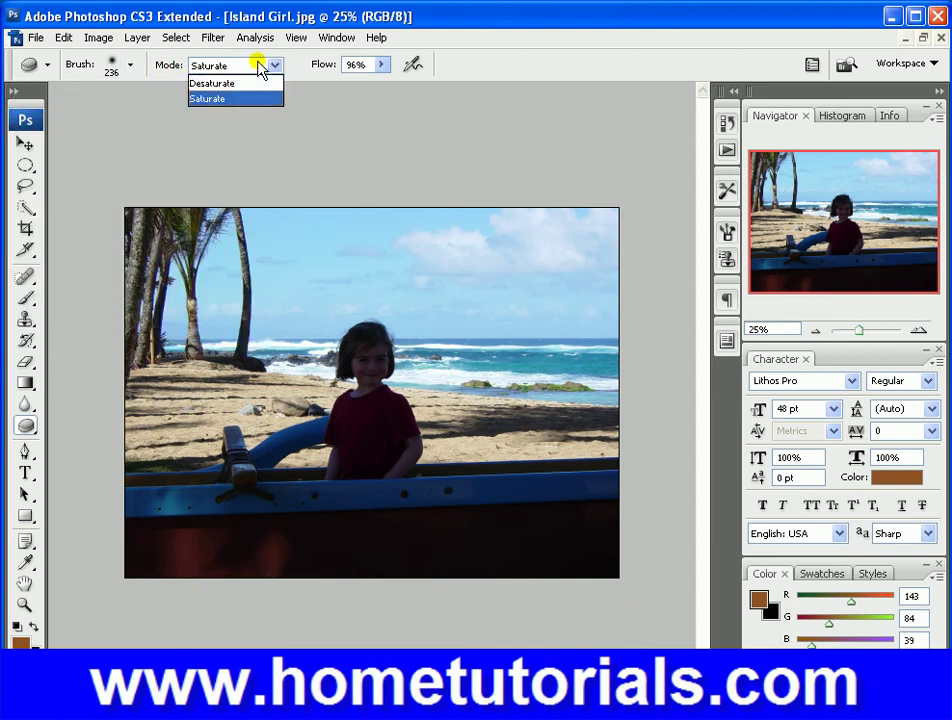
{"action": "left_click", "coordinate": [261, 65]}
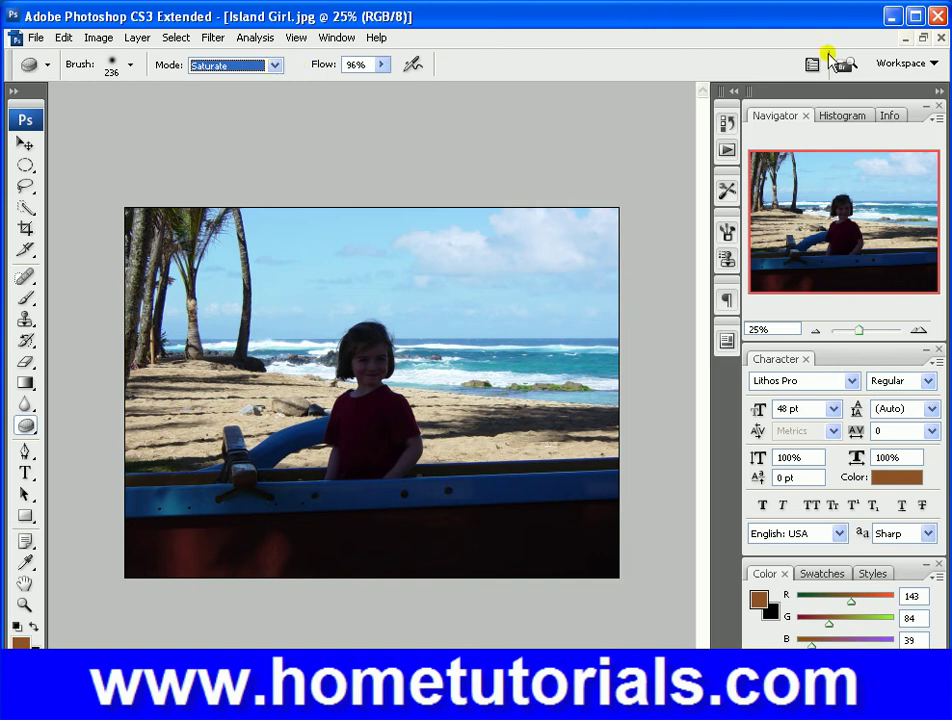
Step: Close Island Girl.jpg and open Lake(16bit).tif from the Samples folder in Bridge
{"action": "left_click", "coordinate": [938, 38]}
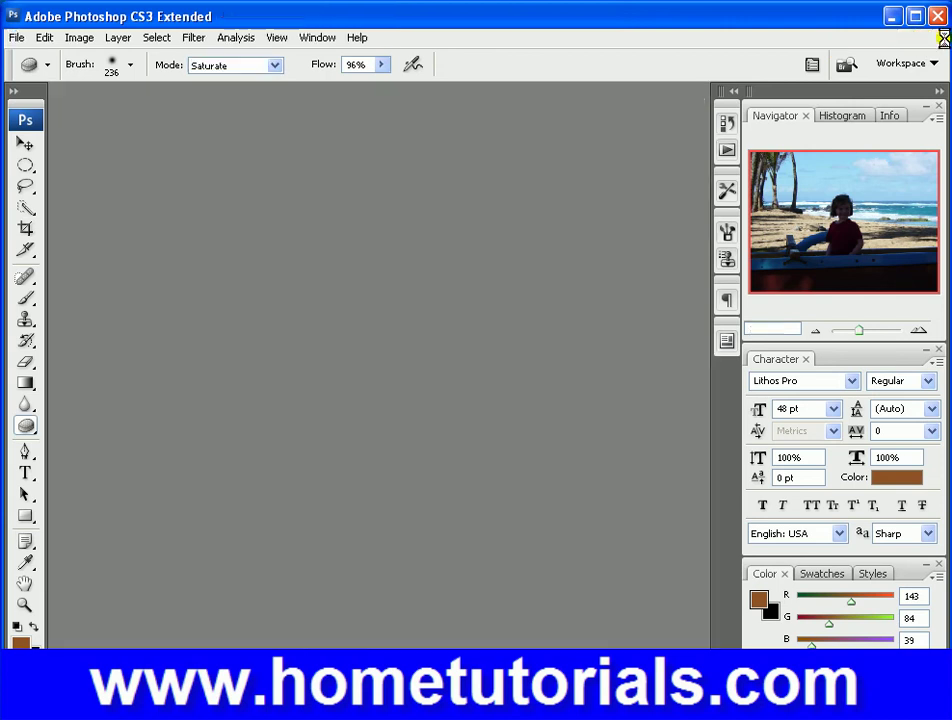
{"action": "key", "text": "alt+Tab"}
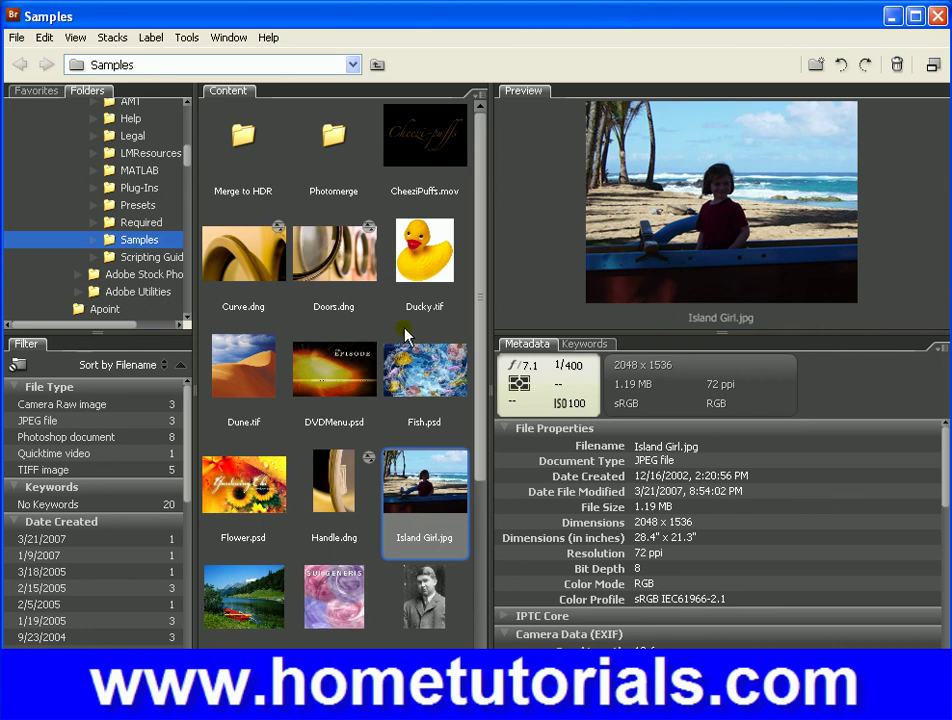
{"action": "left_click_drag", "start_coordinate": [479, 287], "coordinate": [478, 489]}
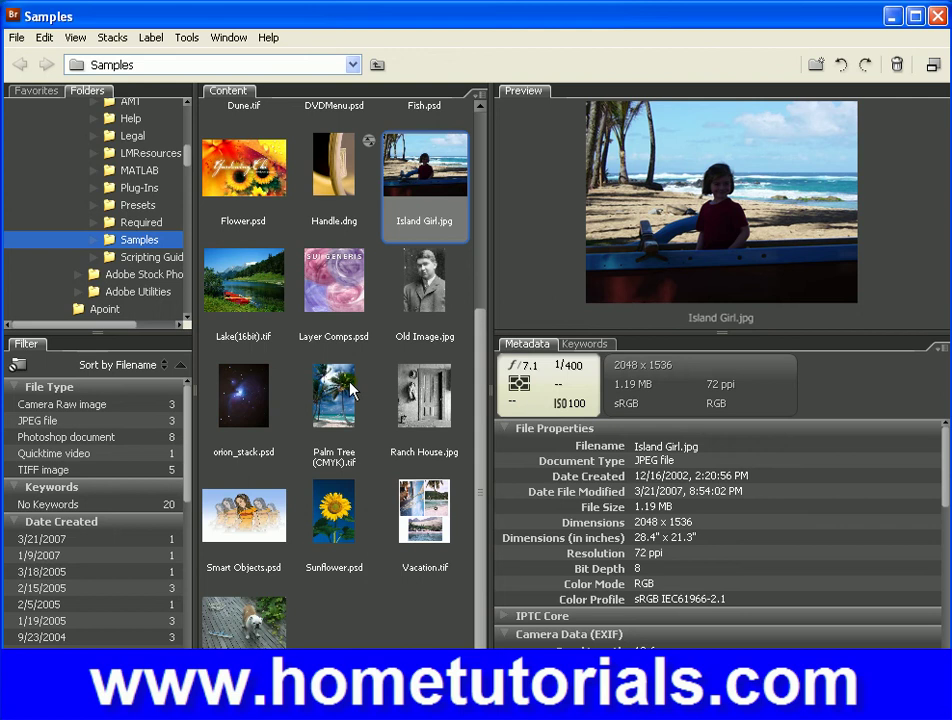
{"action": "double_click", "coordinate": [257, 277]}
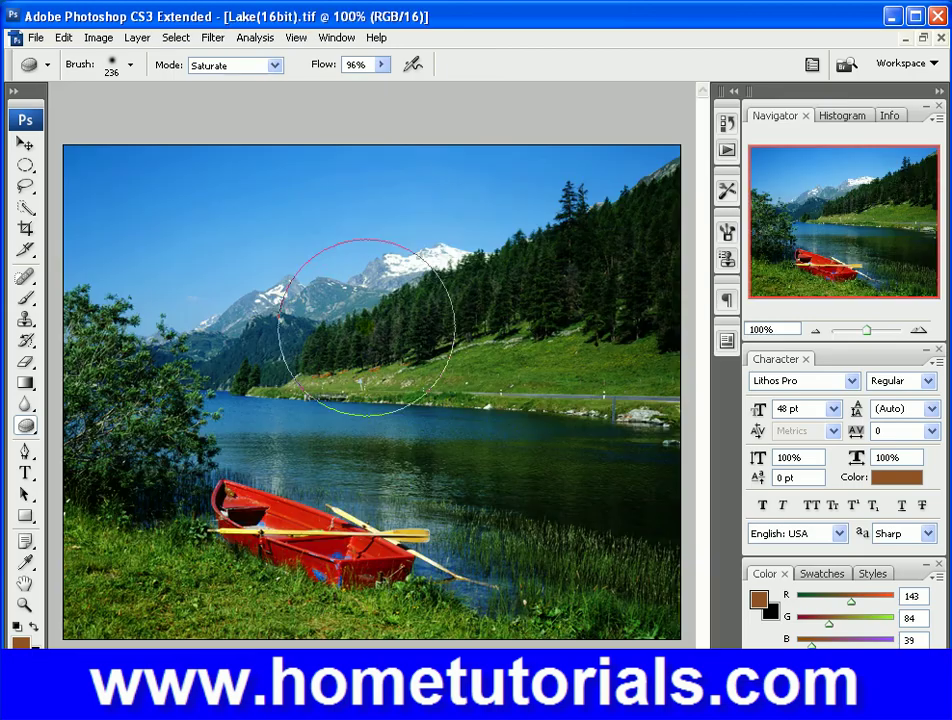
Step: Saturate patches of the sky and of the lake above the boat with the Sponge, using a 66 px brush for the water
{"action": "left_click_drag", "start_coordinate": [212, 181], "coordinate": [208, 204]}
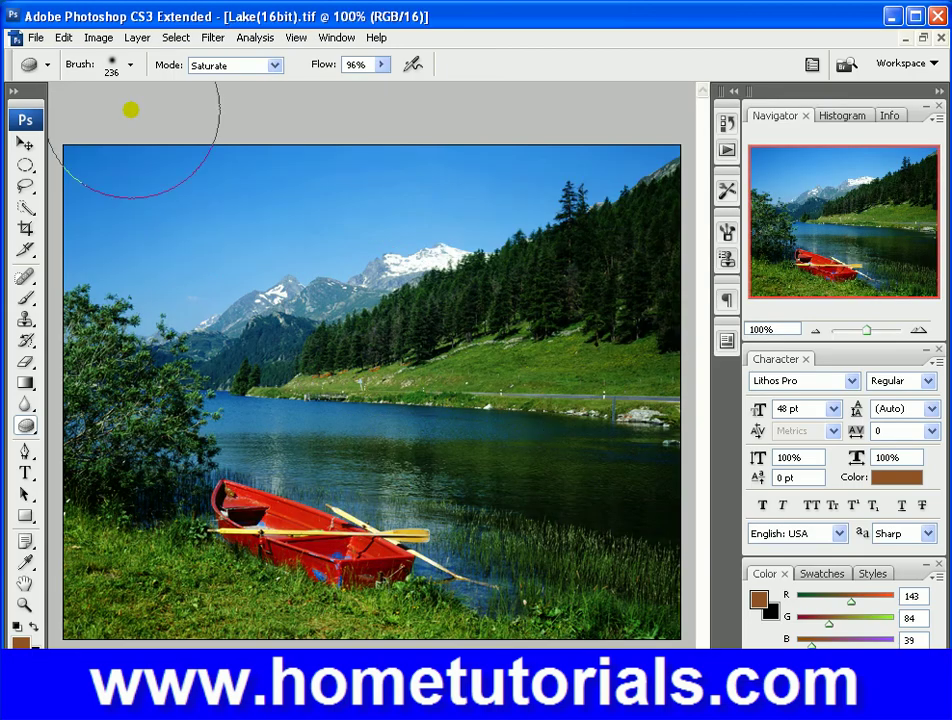
{"action": "left_click", "coordinate": [130, 64]}
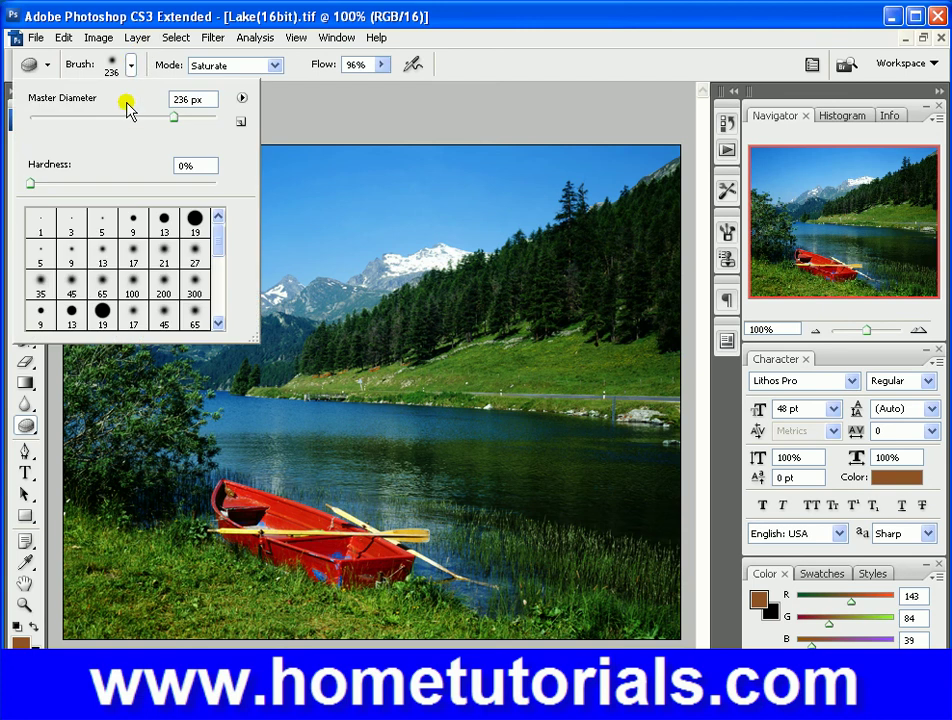
{"action": "left_click_drag", "start_coordinate": [130, 115], "coordinate": [102, 117]}
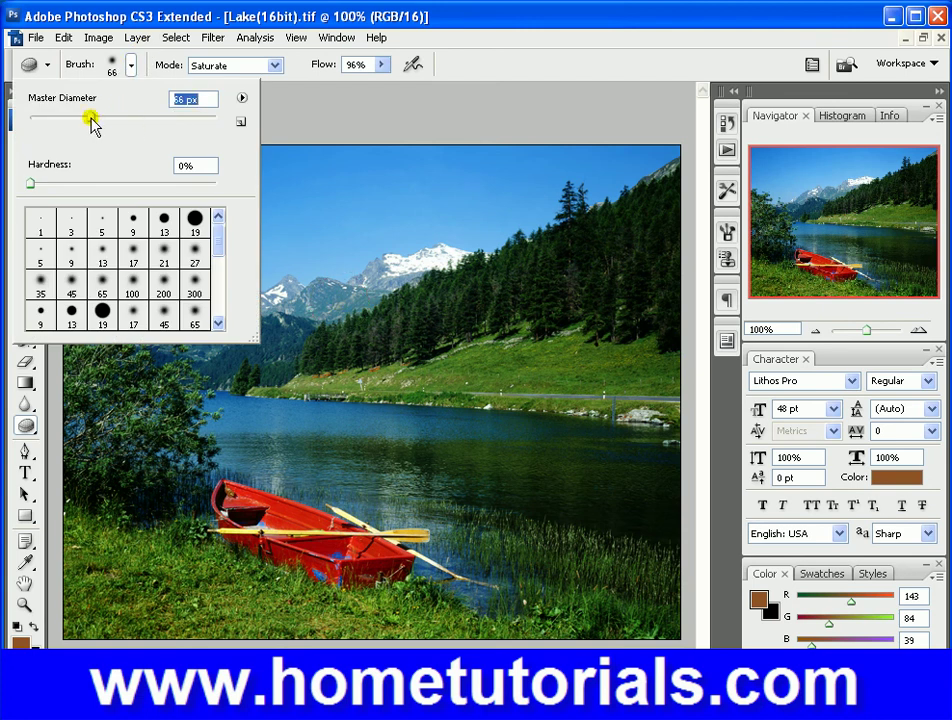
{"action": "left_click", "coordinate": [285, 122]}
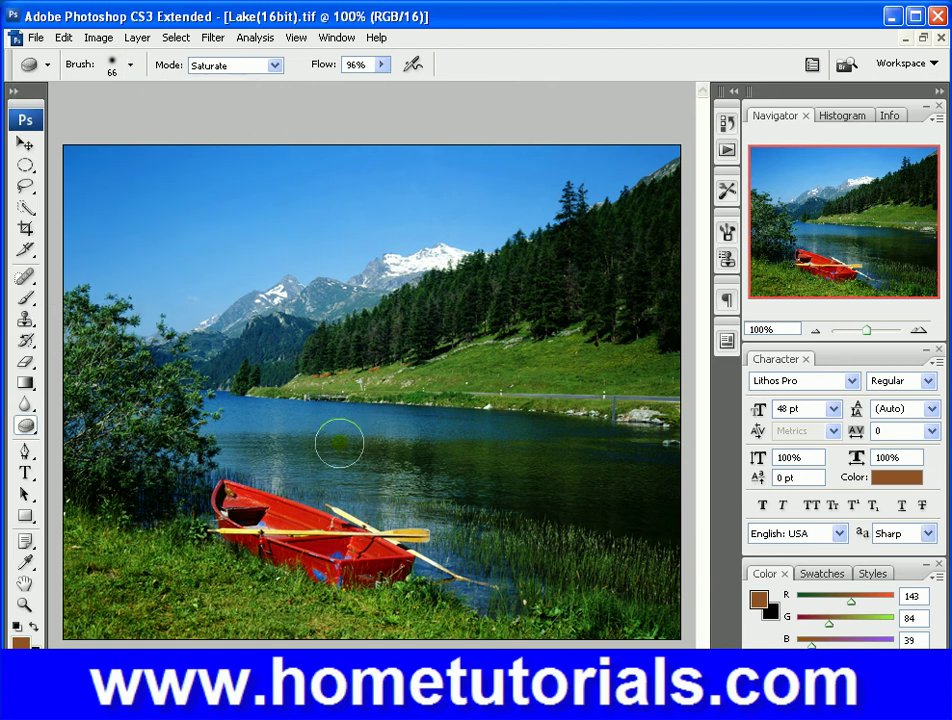
{"action": "mouse_move", "coordinate": [340, 446]}
{"action": "left_mouse_down"}
{"action": "mouse_move", "coordinate": [356, 483]}
{"action": "mouse_move", "coordinate": [334, 448]}
{"action": "left_mouse_up"}
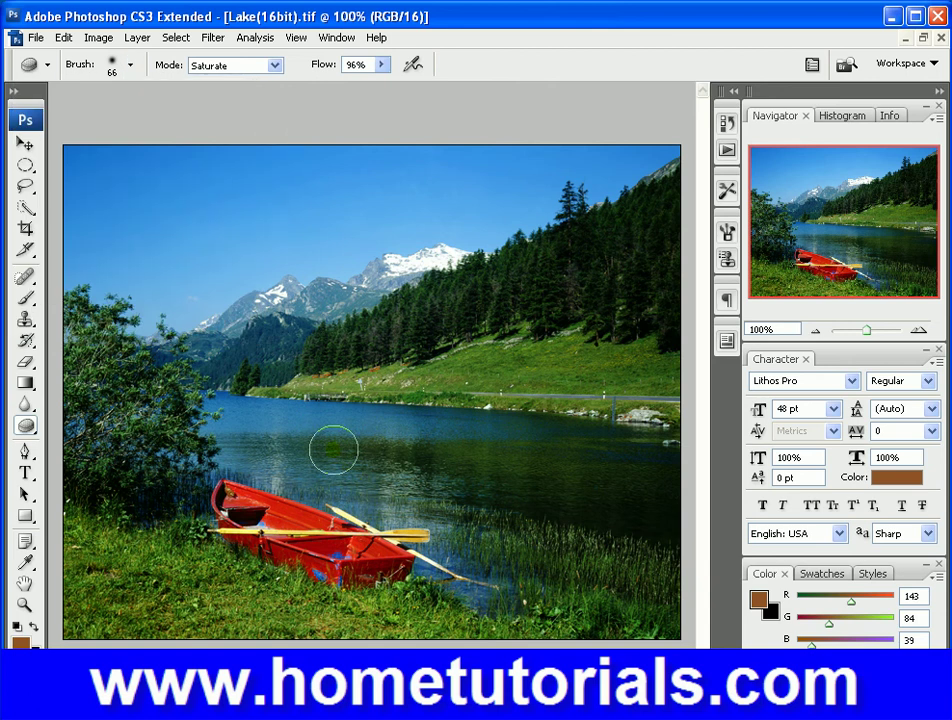
Step: Change the Sponge mode to Desaturate and drain colour from the middle of the lake
{"action": "left_click", "coordinate": [272, 66]}
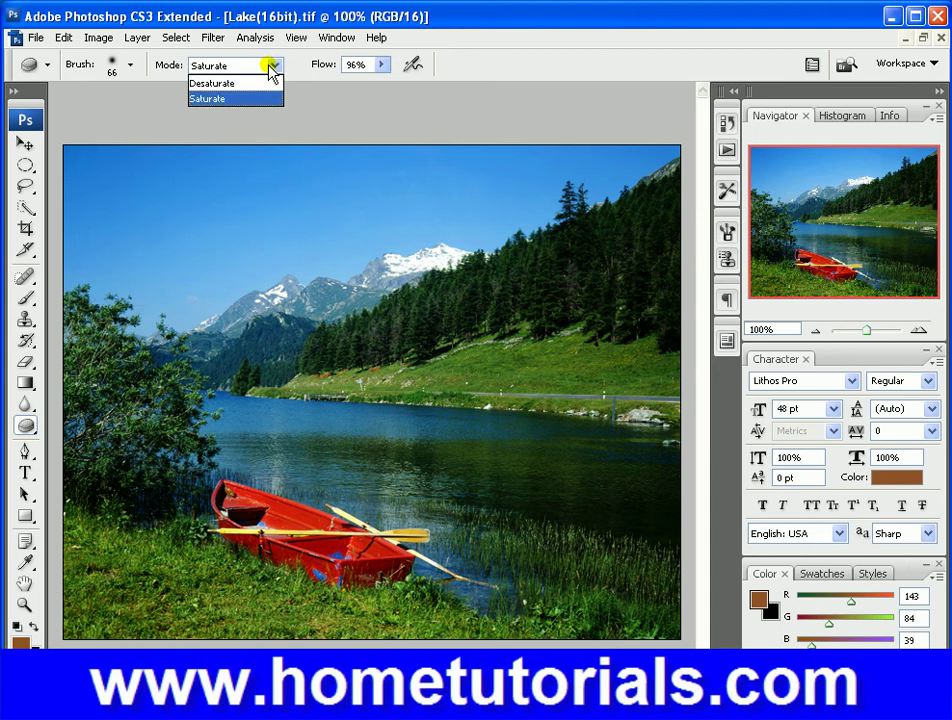
{"action": "left_click", "coordinate": [270, 83]}
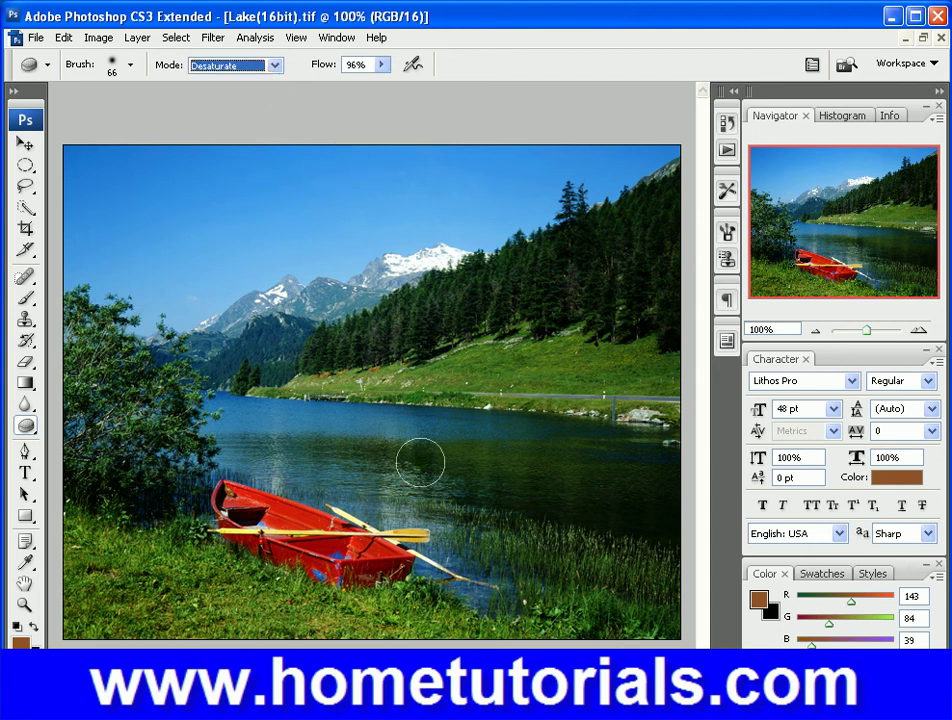
{"action": "mouse_move", "coordinate": [415, 462]}
{"action": "left_mouse_down"}
{"action": "mouse_move", "coordinate": [519, 501]}
{"action": "mouse_move", "coordinate": [465, 467]}
{"action": "mouse_move", "coordinate": [494, 473]}
{"action": "mouse_move", "coordinate": [446, 456]}
{"action": "mouse_move", "coordinate": [558, 457]}
{"action": "mouse_move", "coordinate": [302, 424]}
{"action": "mouse_move", "coordinate": [331, 424]}
{"action": "mouse_move", "coordinate": [278, 426]}
{"action": "mouse_move", "coordinate": [327, 436]}
{"action": "mouse_move", "coordinate": [286, 428]}
{"action": "mouse_move", "coordinate": [248, 396]}
{"action": "mouse_move", "coordinate": [237, 417]}
{"action": "mouse_move", "coordinate": [242, 394]}
{"action": "mouse_move", "coordinate": [311, 435]}
{"action": "mouse_move", "coordinate": [335, 468]}
{"action": "mouse_move", "coordinate": [527, 503]}
{"action": "mouse_move", "coordinate": [526, 485]}
{"action": "mouse_move", "coordinate": [590, 494]}
{"action": "mouse_move", "coordinate": [571, 485]}
{"action": "mouse_move", "coordinate": [600, 498]}
{"action": "mouse_move", "coordinate": [603, 454]}
{"action": "mouse_move", "coordinate": [683, 448]}
{"action": "mouse_move", "coordinate": [577, 456]}
{"action": "mouse_move", "coordinate": [457, 433]}
{"action": "left_mouse_up"}
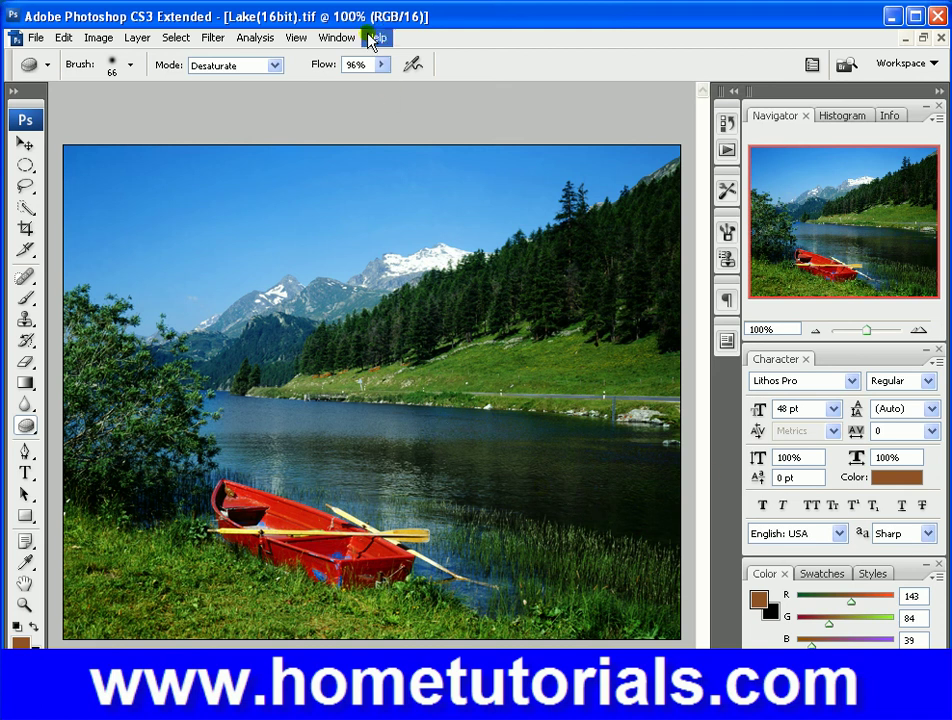
Step: Raise the Sponge flow to 100% and desaturate the green hillside, the trees and the sky above them
{"action": "left_click", "coordinate": [383, 65]}
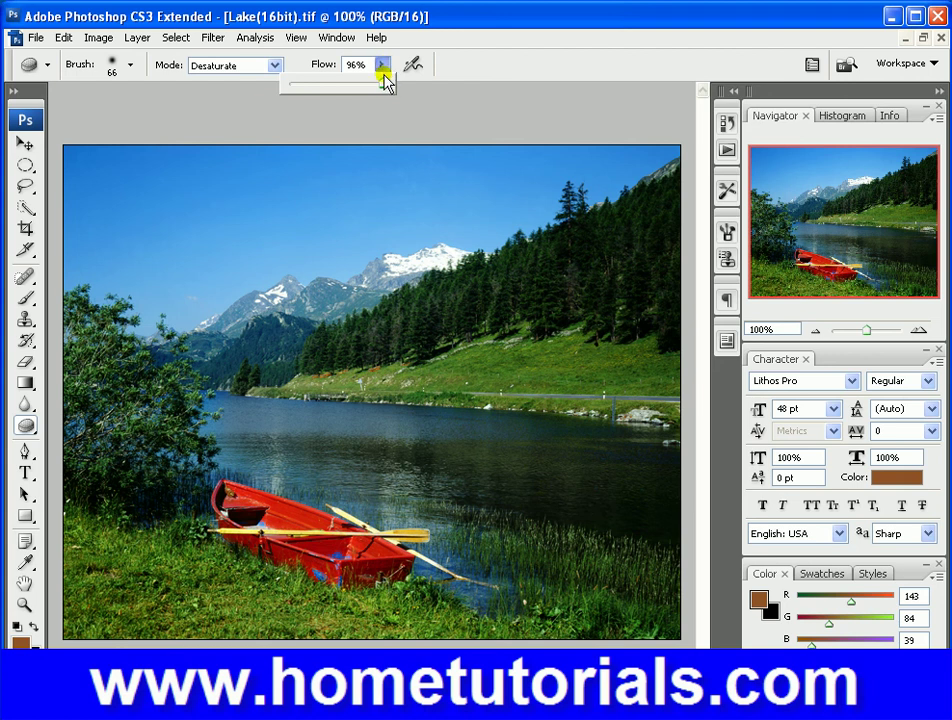
{"action": "left_click_drag", "start_coordinate": [384, 85], "coordinate": [404, 85]}
{"action": "left_click", "coordinate": [309, 474]}
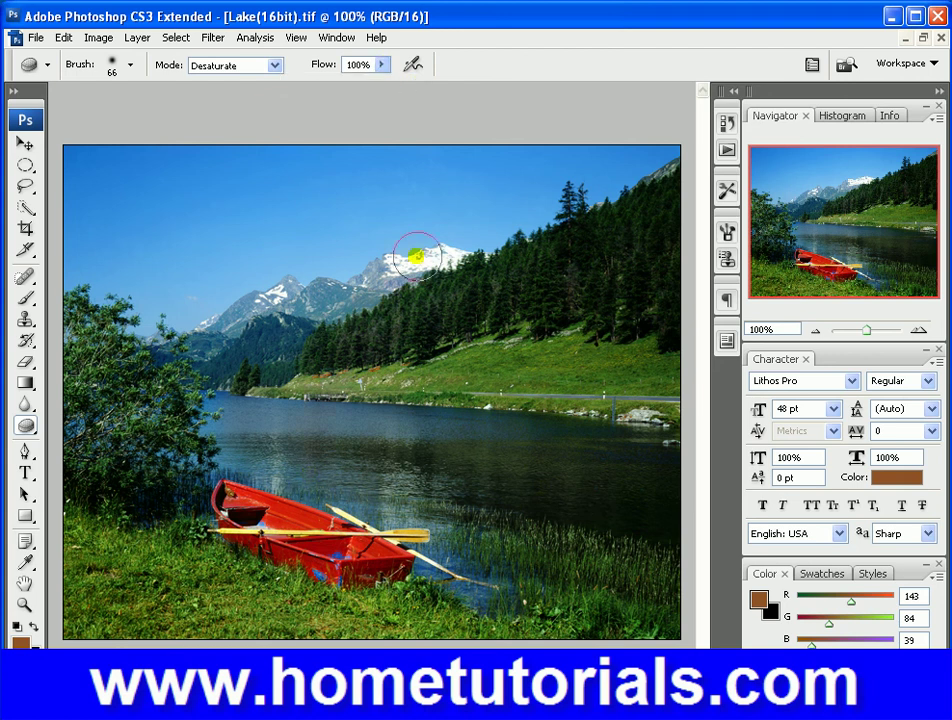
{"action": "left_click_drag", "start_coordinate": [505, 150], "coordinate": [508, 218]}
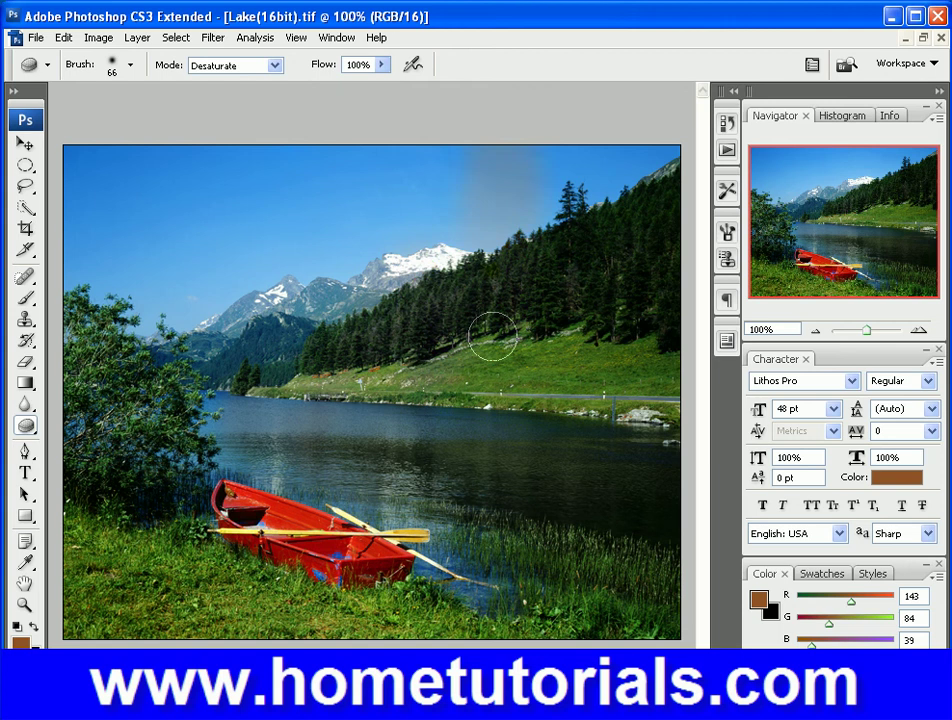
{"action": "left_click_drag", "start_coordinate": [500, 372], "coordinate": [533, 395]}
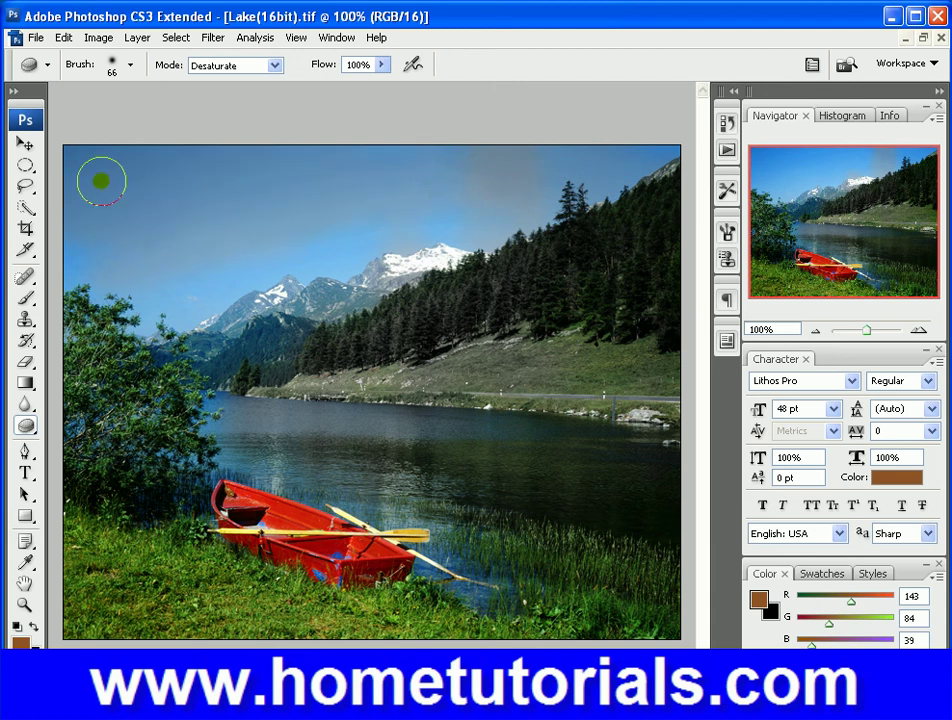
{"action": "left_click", "coordinate": [489, 235]}
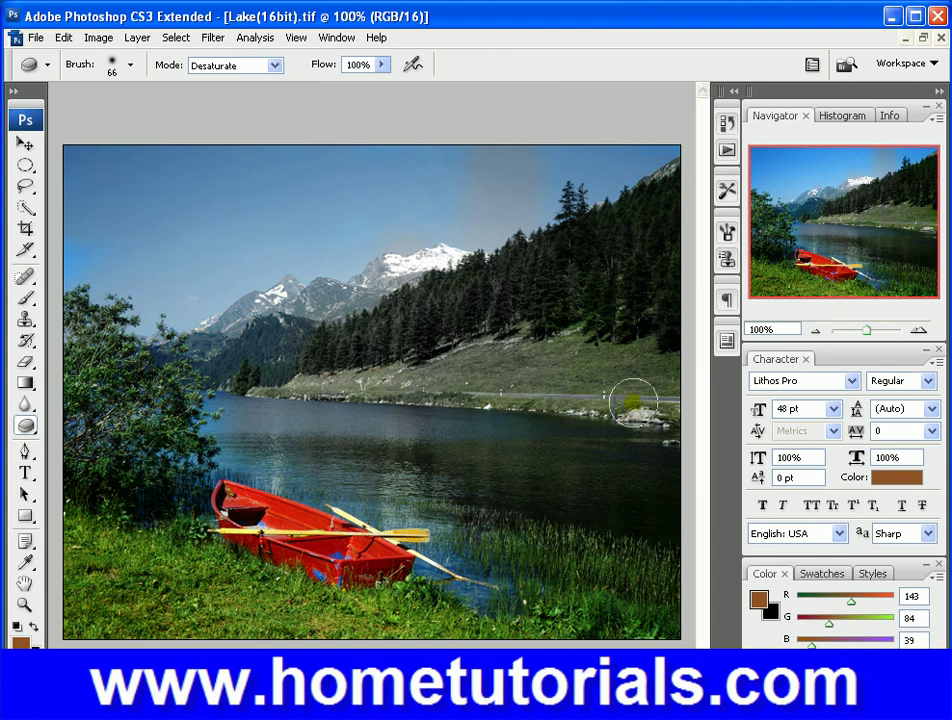
Step: Desaturate the remaining blue sky, the mountains and the far forest to grey with repeated Sponge strokes, leaving the red boat untouched
{"action": "mouse_move", "coordinate": [604, 277]}
{"action": "left_mouse_down"}
{"action": "mouse_move", "coordinate": [659, 244]}
{"action": "mouse_move", "coordinate": [503, 274]}
{"action": "mouse_move", "coordinate": [351, 271]}
{"action": "mouse_move", "coordinate": [385, 264]}
{"action": "mouse_move", "coordinate": [321, 293]}
{"action": "mouse_move", "coordinate": [329, 242]}
{"action": "mouse_move", "coordinate": [402, 224]}
{"action": "mouse_move", "coordinate": [361, 213]}
{"action": "left_mouse_up"}
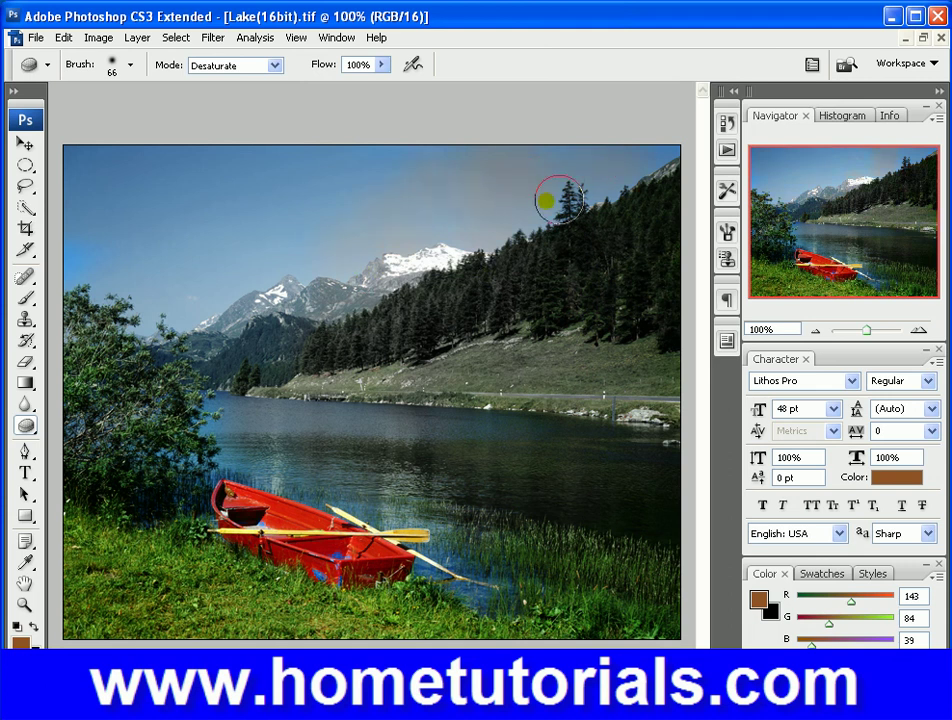
{"action": "mouse_move", "coordinate": [565, 183]}
{"action": "left_mouse_down"}
{"action": "mouse_move", "coordinate": [638, 223]}
{"action": "mouse_move", "coordinate": [553, 285]}
{"action": "mouse_move", "coordinate": [447, 270]}
{"action": "mouse_move", "coordinate": [392, 250]}
{"action": "mouse_move", "coordinate": [405, 215]}
{"action": "mouse_move", "coordinate": [176, 225]}
{"action": "left_mouse_up"}
{"action": "left_click_drag", "start_coordinate": [518, 150], "coordinate": [244, 221]}
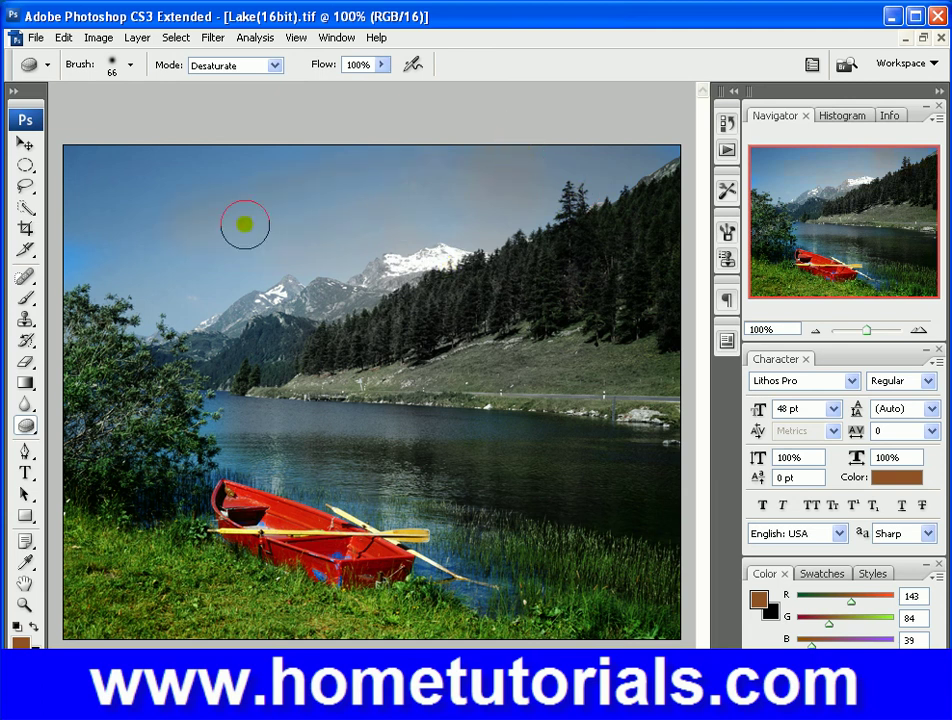
{"action": "mouse_move", "coordinate": [334, 247]}
{"action": "left_mouse_down"}
{"action": "mouse_move", "coordinate": [319, 202]}
{"action": "mouse_move", "coordinate": [256, 186]}
{"action": "mouse_move", "coordinate": [327, 161]}
{"action": "left_mouse_up"}
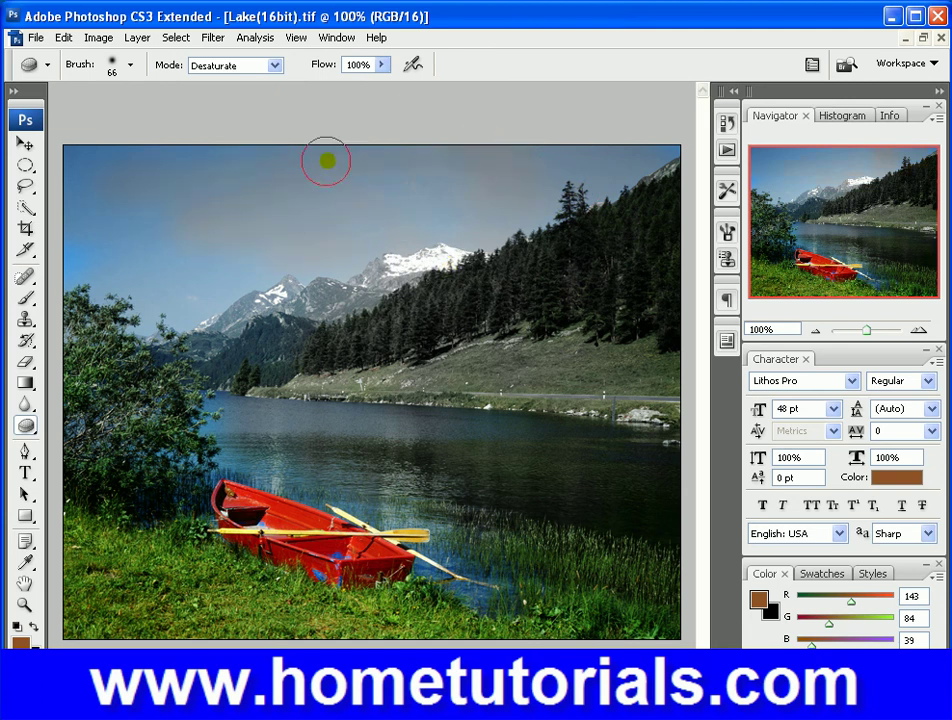
{"action": "mouse_move", "coordinate": [36, 206]}
{"action": "left_mouse_down"}
{"action": "mouse_move", "coordinate": [131, 222]}
{"action": "mouse_move", "coordinate": [143, 252]}
{"action": "mouse_move", "coordinate": [218, 186]}
{"action": "mouse_move", "coordinate": [97, 189]}
{"action": "mouse_move", "coordinate": [315, 184]}
{"action": "left_mouse_up"}
{"action": "mouse_move", "coordinate": [74, 249]}
{"action": "left_mouse_down"}
{"action": "mouse_move", "coordinate": [318, 272]}
{"action": "mouse_move", "coordinate": [460, 303]}
{"action": "left_mouse_up"}
{"action": "mouse_move", "coordinate": [330, 355]}
{"action": "left_mouse_down"}
{"action": "mouse_move", "coordinate": [493, 351]}
{"action": "mouse_move", "coordinate": [540, 340]}
{"action": "mouse_move", "coordinate": [612, 350]}
{"action": "mouse_move", "coordinate": [684, 191]}
{"action": "mouse_move", "coordinate": [724, 226]}
{"action": "mouse_move", "coordinate": [684, 236]}
{"action": "mouse_move", "coordinate": [700, 152]}
{"action": "mouse_move", "coordinate": [646, 132]}
{"action": "mouse_move", "coordinate": [642, 153]}
{"action": "mouse_move", "coordinate": [531, 203]}
{"action": "mouse_move", "coordinate": [463, 200]}
{"action": "mouse_move", "coordinate": [368, 266]}
{"action": "mouse_move", "coordinate": [372, 123]}
{"action": "mouse_move", "coordinate": [291, 155]}
{"action": "mouse_move", "coordinate": [181, 287]}
{"action": "mouse_move", "coordinate": [240, 215]}
{"action": "mouse_move", "coordinate": [255, 166]}
{"action": "mouse_move", "coordinate": [144, 179]}
{"action": "mouse_move", "coordinate": [283, 164]}
{"action": "mouse_move", "coordinate": [55, 159]}
{"action": "mouse_move", "coordinate": [100, 208]}
{"action": "mouse_move", "coordinate": [85, 217]}
{"action": "mouse_move", "coordinate": [234, 181]}
{"action": "mouse_move", "coordinate": [374, 283]}
{"action": "mouse_move", "coordinate": [613, 207]}
{"action": "mouse_move", "coordinate": [595, 170]}
{"action": "mouse_move", "coordinate": [47, 351]}
{"action": "mouse_move", "coordinate": [305, 372]}
{"action": "mouse_move", "coordinate": [814, 385]}
{"action": "mouse_move", "coordinate": [676, 385]}
{"action": "mouse_move", "coordinate": [617, 399]}
{"action": "mouse_move", "coordinate": [644, 350]}
{"action": "mouse_move", "coordinate": [597, 372]}
{"action": "mouse_move", "coordinate": [574, 444]}
{"action": "mouse_move", "coordinate": [476, 416]}
{"action": "mouse_move", "coordinate": [437, 349]}
{"action": "mouse_move", "coordinate": [512, 138]}
{"action": "mouse_move", "coordinate": [459, 244]}
{"action": "mouse_move", "coordinate": [217, 336]}
{"action": "mouse_move", "coordinate": [250, 408]}
{"action": "mouse_move", "coordinate": [288, 302]}
{"action": "left_mouse_up"}
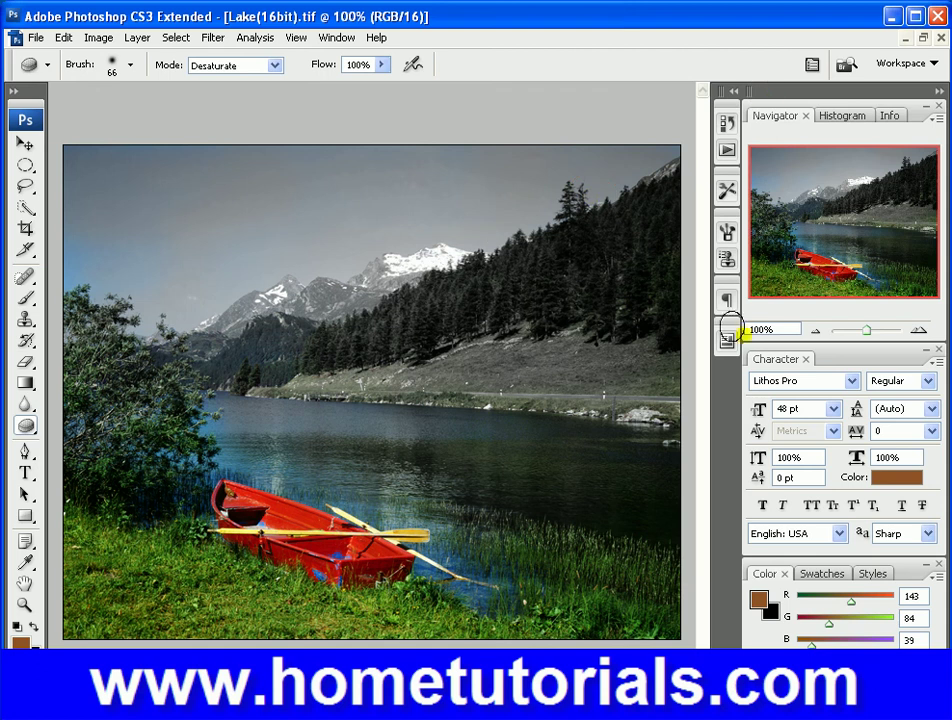
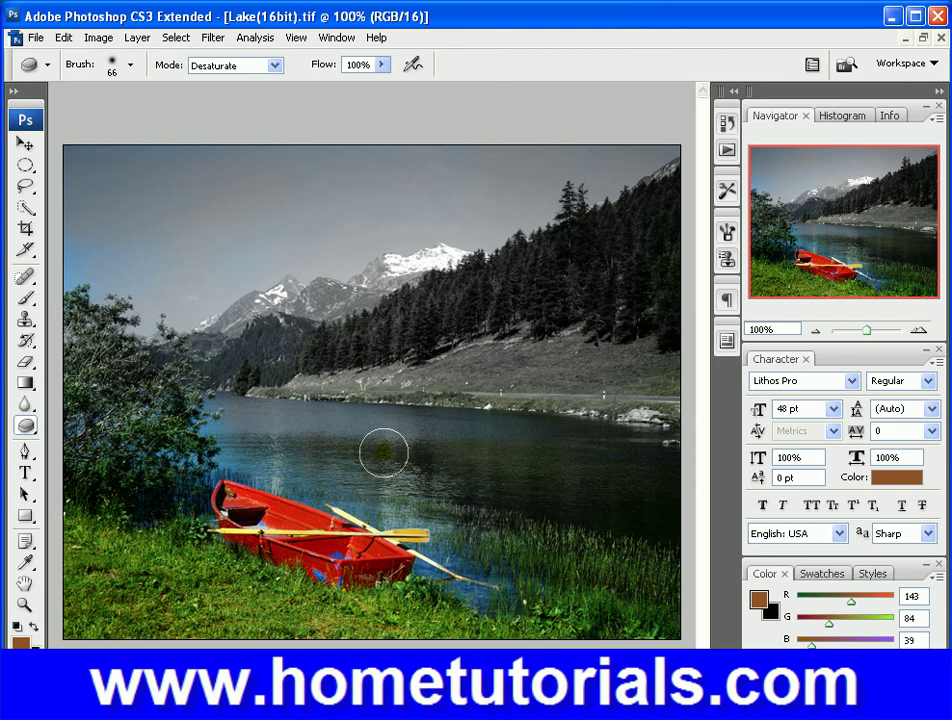
{"action": "left_click_drag", "start_coordinate": [160, 245], "coordinate": [138, 256]}
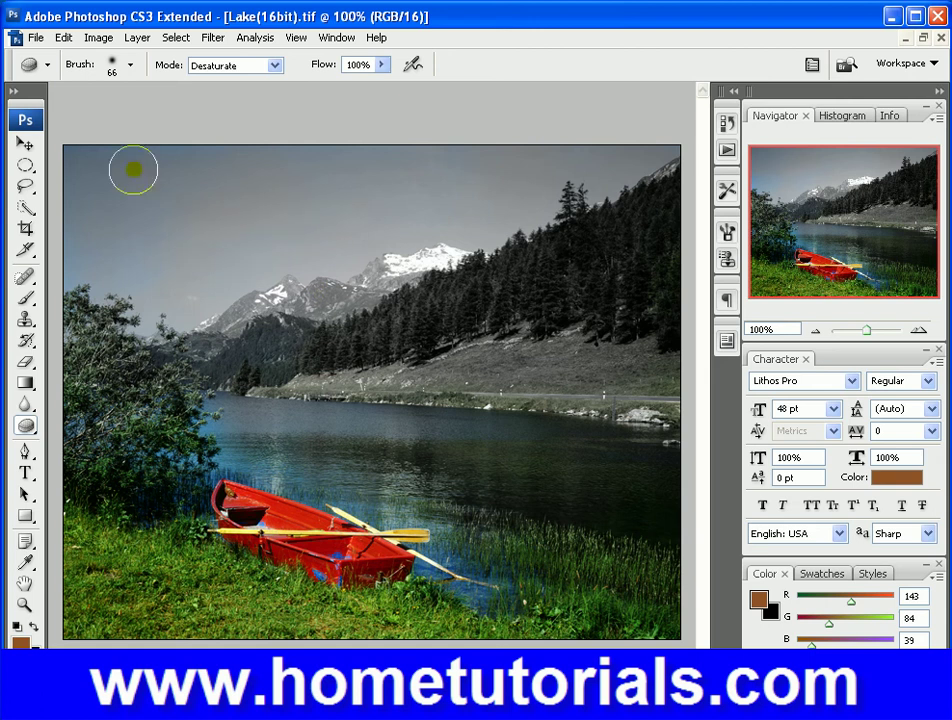
{"action": "mouse_move", "coordinate": [603, 152]}
{"action": "left_mouse_down"}
{"action": "mouse_move", "coordinate": [690, 138]}
{"action": "mouse_move", "coordinate": [476, 198]}
{"action": "mouse_move", "coordinate": [193, 225]}
{"action": "mouse_move", "coordinate": [442, 183]}
{"action": "left_mouse_up"}
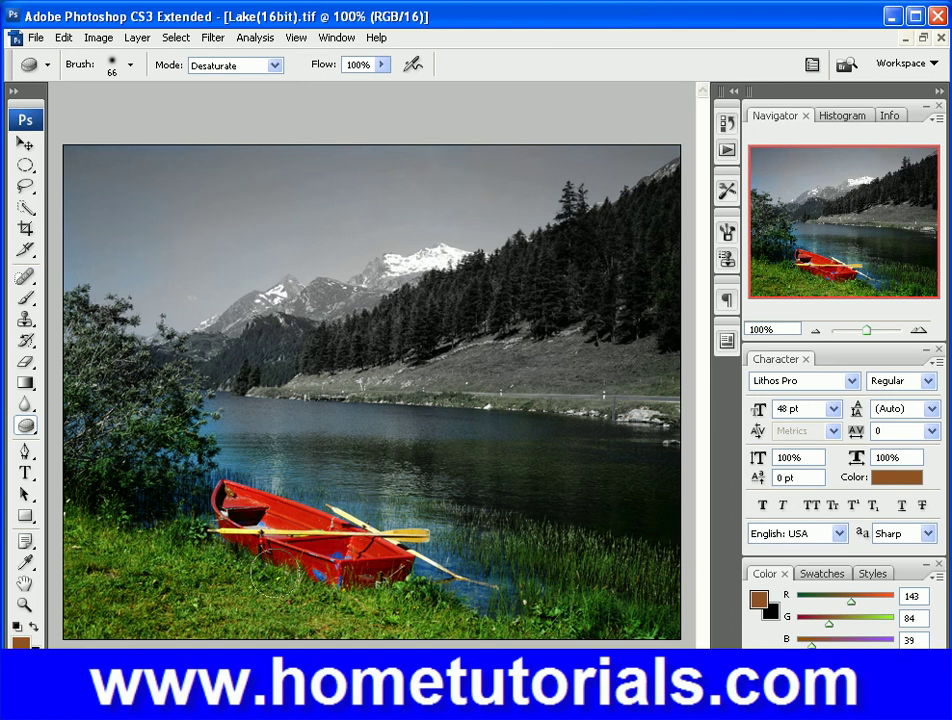
{"action": "left_click", "coordinate": [272, 66]}
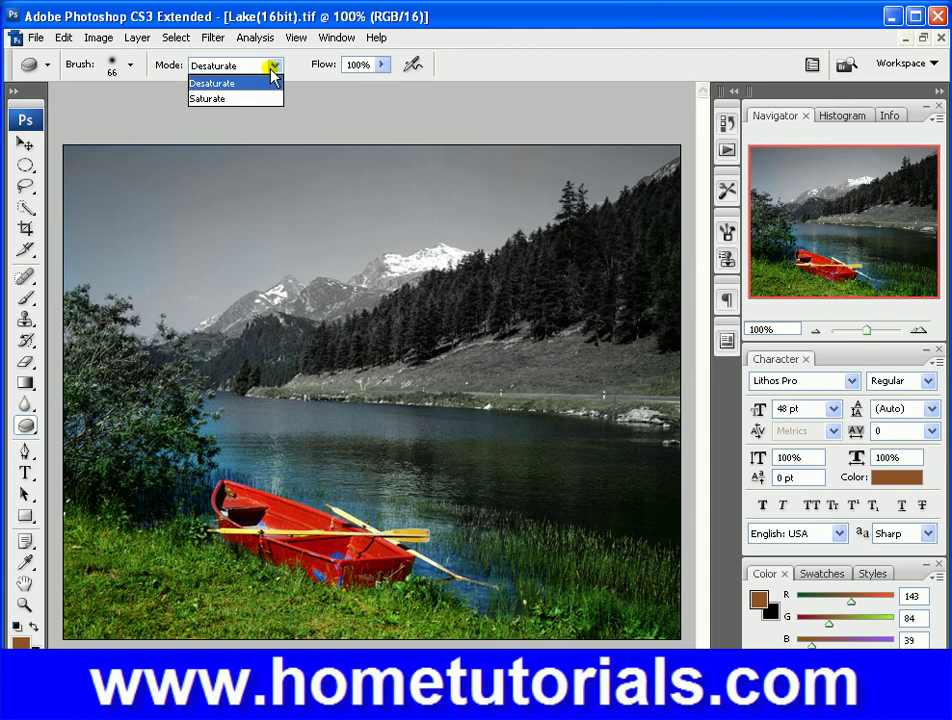
{"action": "left_click", "coordinate": [488, 353]}
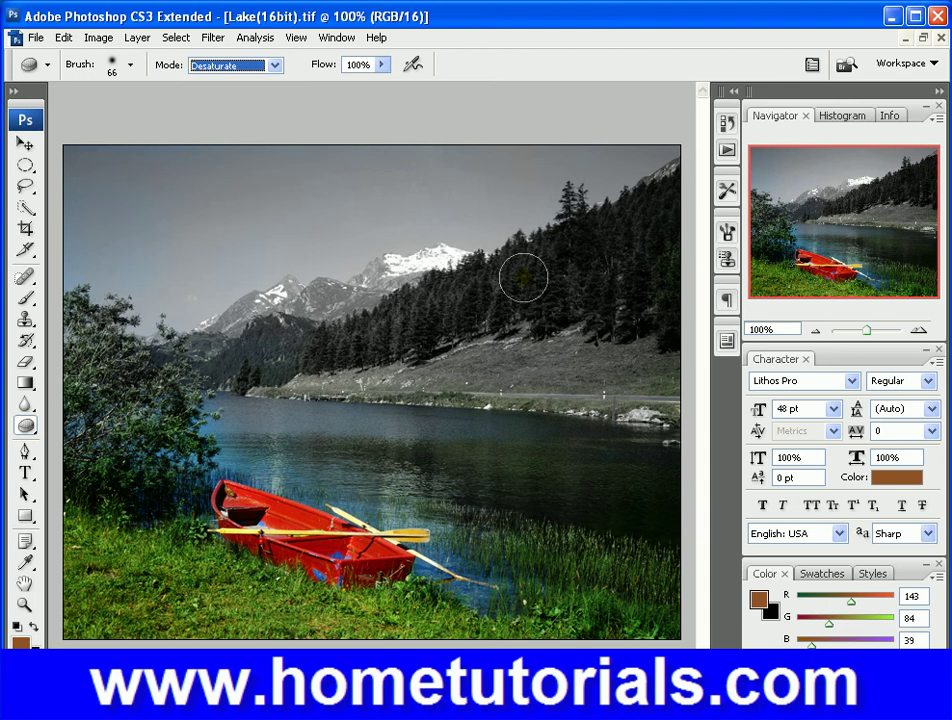
Step: Close the Lake photo without saving its changes and open Old Image.jpg from the Samples folder in Bridge
{"action": "left_click", "coordinate": [940, 37]}
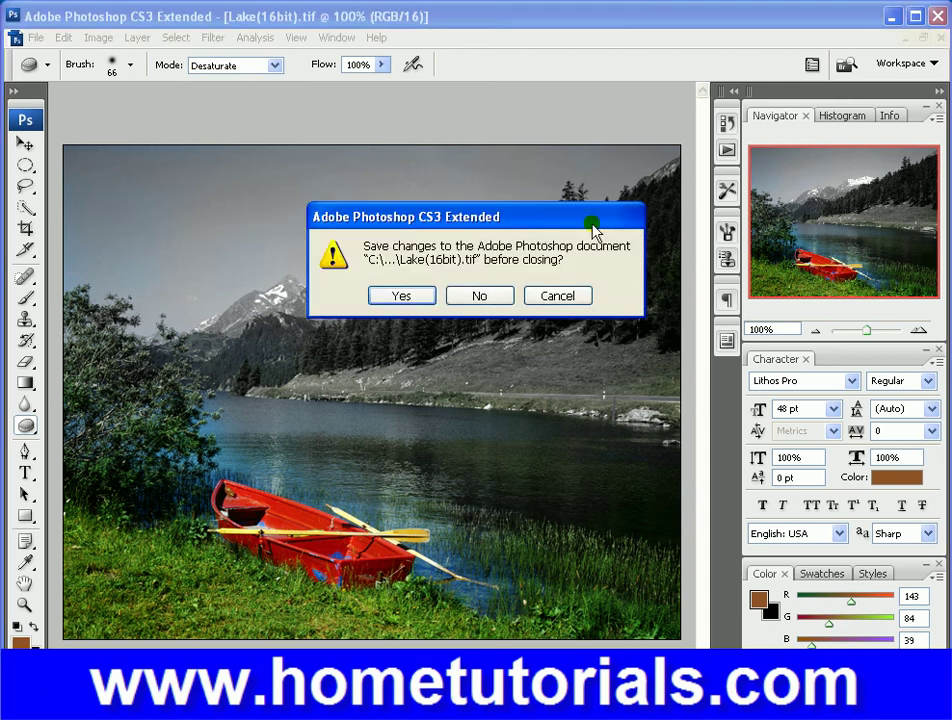
{"action": "left_click", "coordinate": [493, 293]}
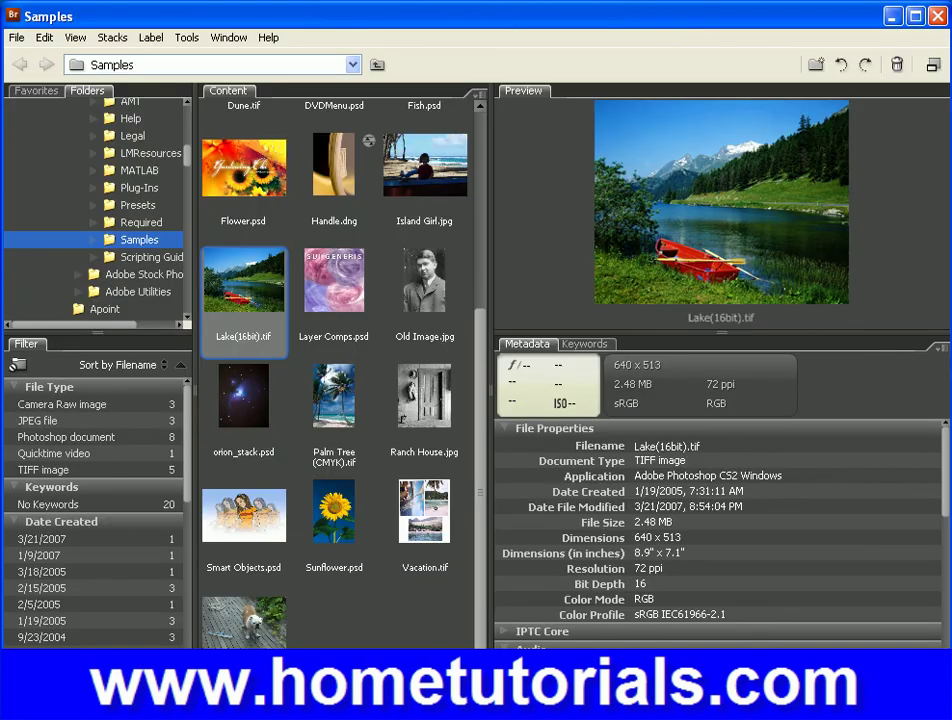
{"action": "double_click", "coordinate": [430, 275]}
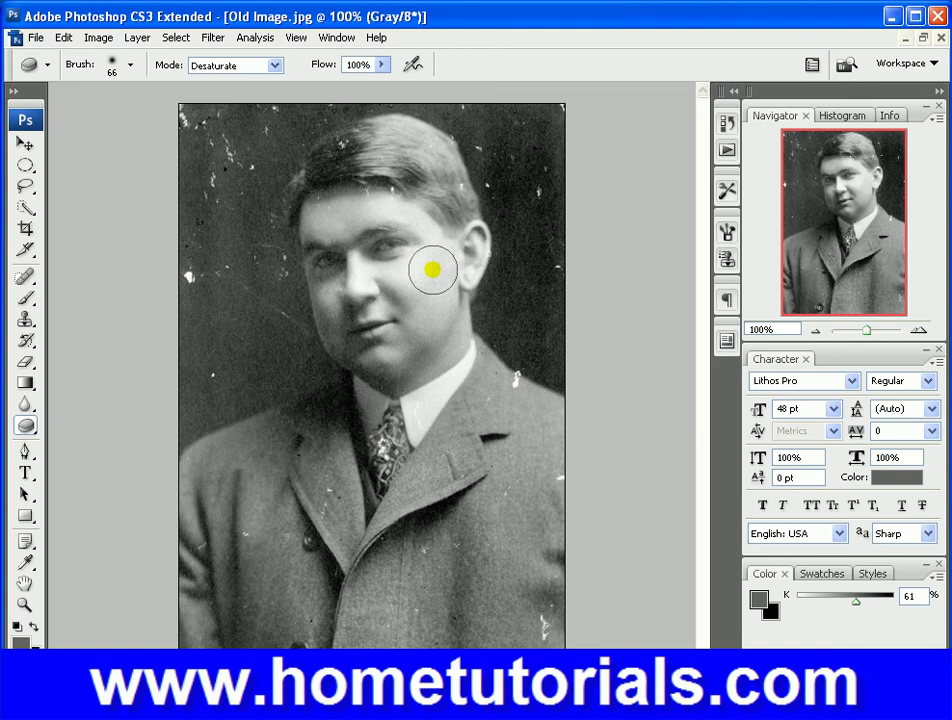
Step: Start the Unsharp Mask filter on the old portrait and centre its preview on the man's face
{"action": "left_click", "coordinate": [213, 37]}
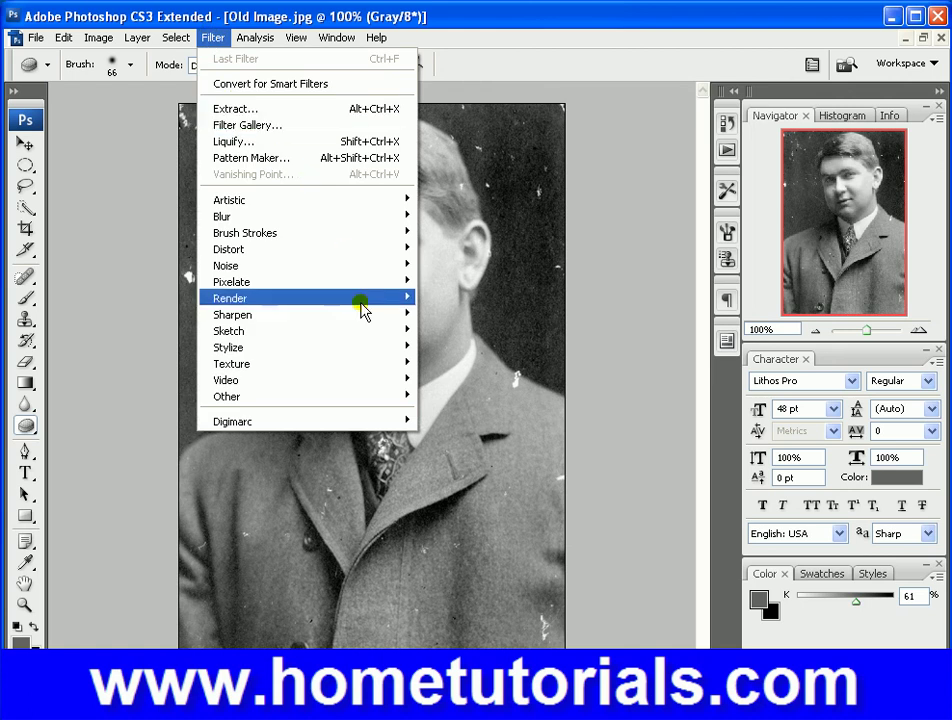
{"action": "mouse_move", "coordinate": [360, 316]}
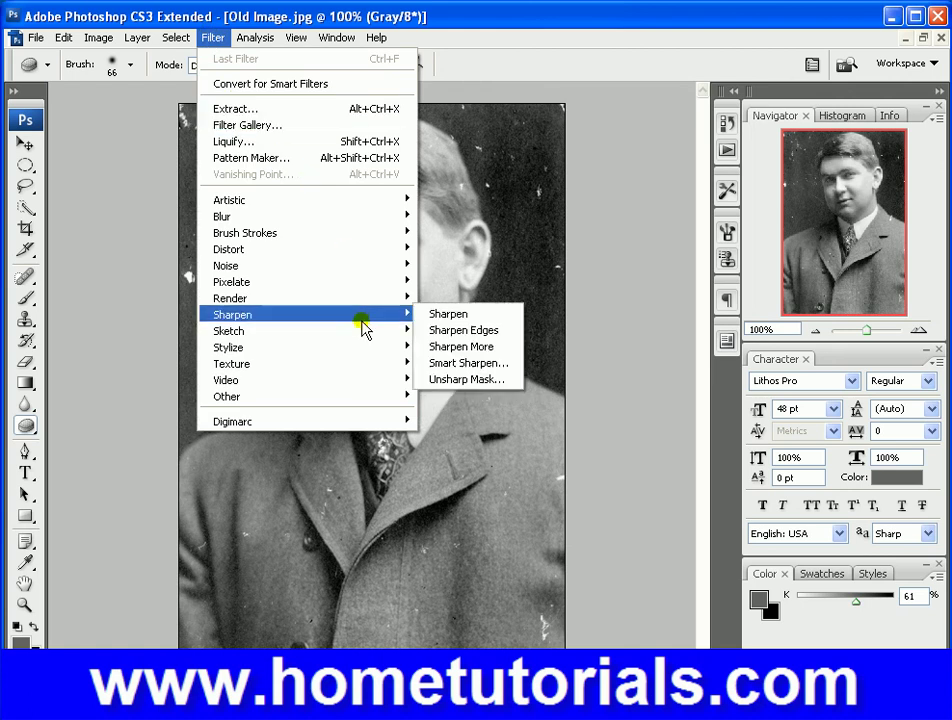
{"action": "left_click", "coordinate": [478, 380]}
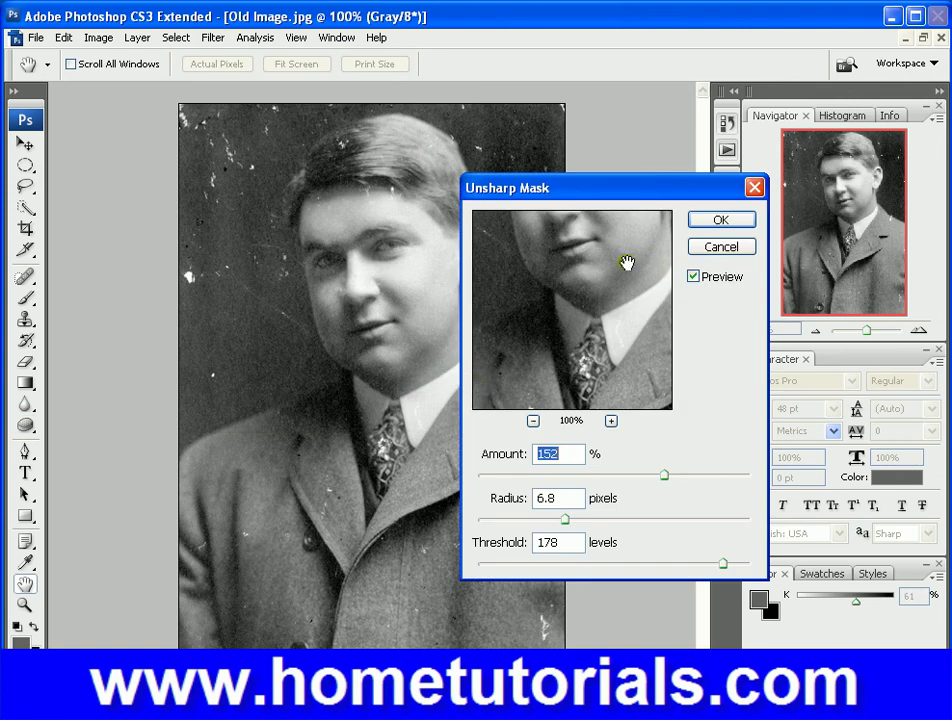
{"action": "left_click_drag", "start_coordinate": [574, 314], "coordinate": [574, 374]}
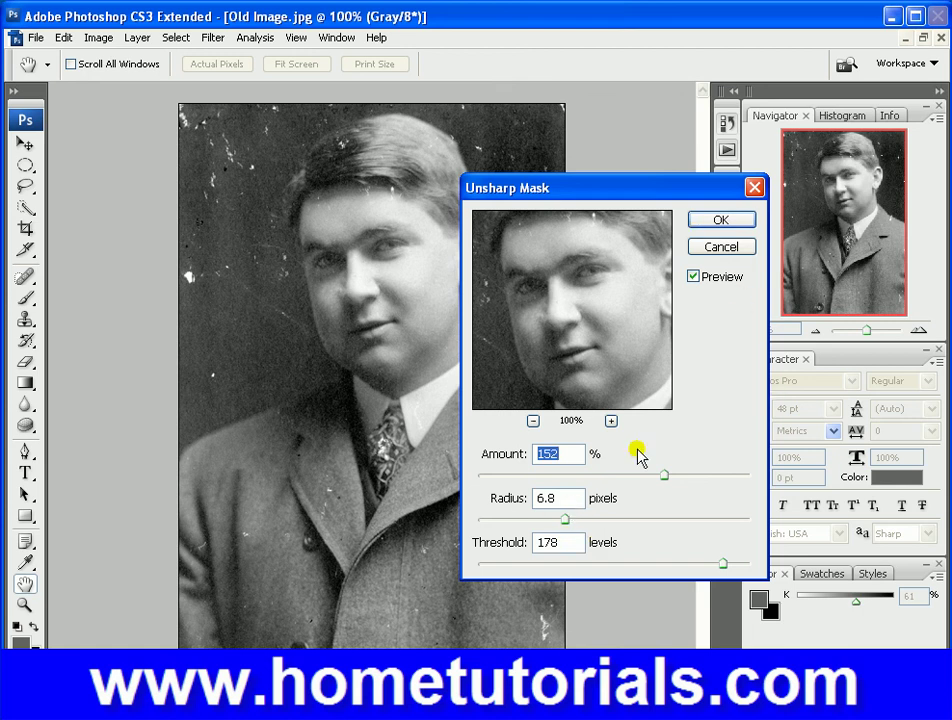
Step: Try Unsharp Mask Amounts of 95%, 188% and 273% on the portrait, ending at 350%
{"action": "left_click", "coordinate": [619, 477]}
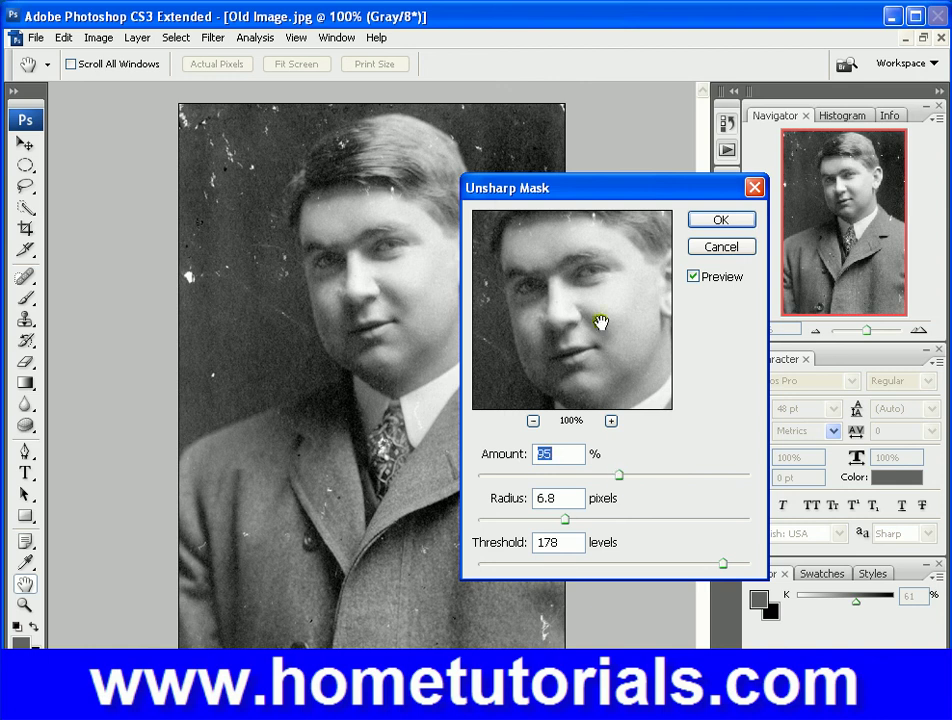
{"action": "left_click", "coordinate": [692, 474]}
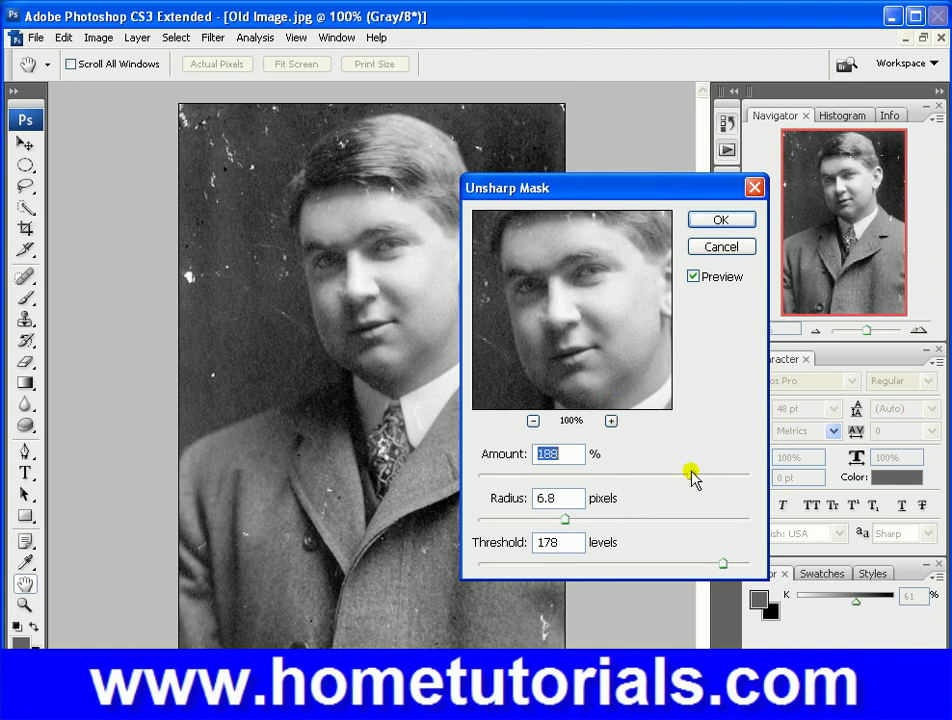
{"action": "left_click_drag", "start_coordinate": [693, 476], "coordinate": [724, 481]}
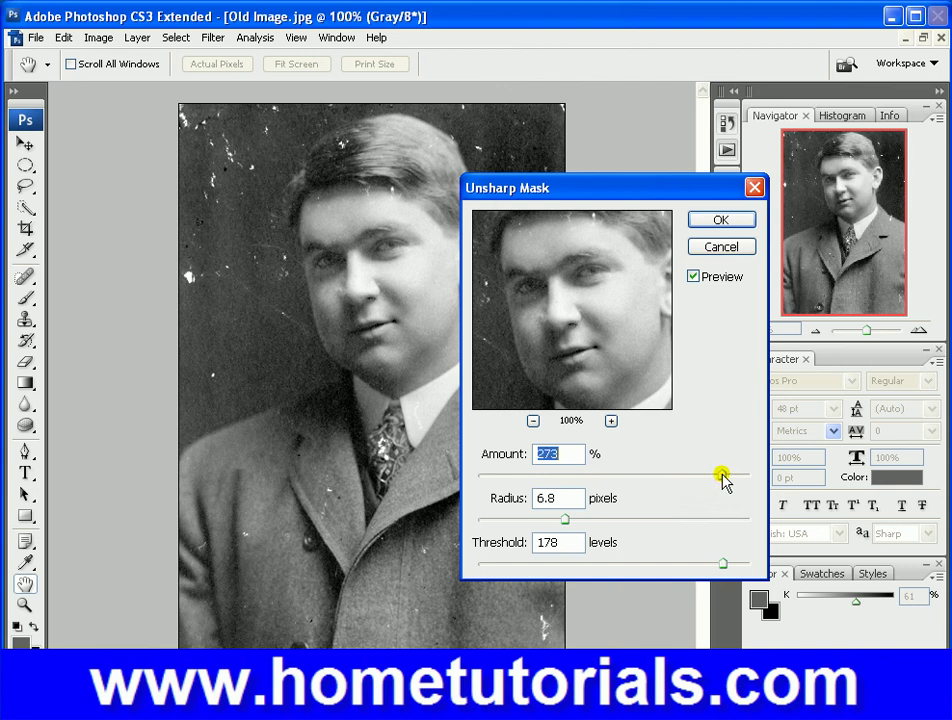
{"action": "left_click", "coordinate": [735, 476]}
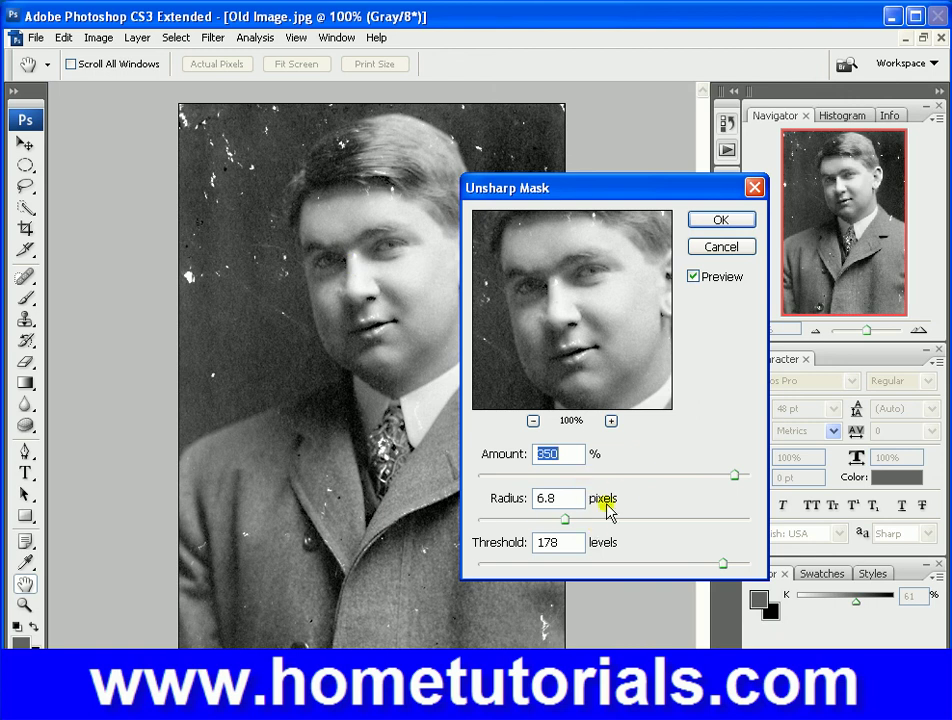
Step: Try an extreme sharpening of the portrait with a Radius of 202.2 pixels and a Threshold of 23 levels
{"action": "left_click", "coordinate": [524, 519]}
{"action": "left_click_drag", "start_coordinate": [524, 519], "coordinate": [744, 521]}
{"action": "left_click_drag", "start_coordinate": [723, 563], "coordinate": [704, 563]}
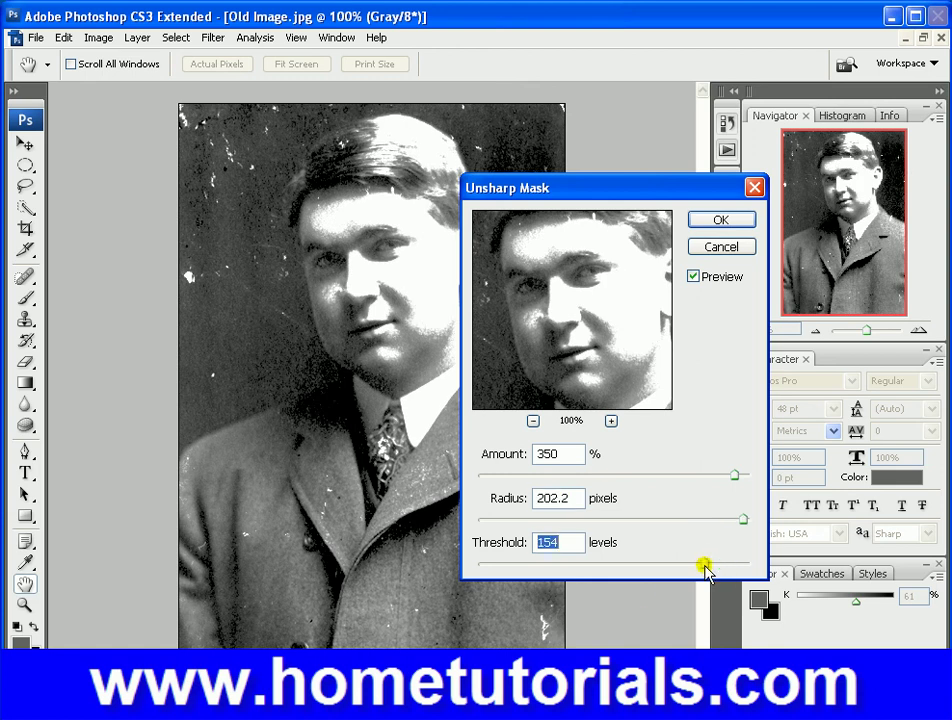
{"action": "left_click_drag", "start_coordinate": [620, 565], "coordinate": [512, 567]}
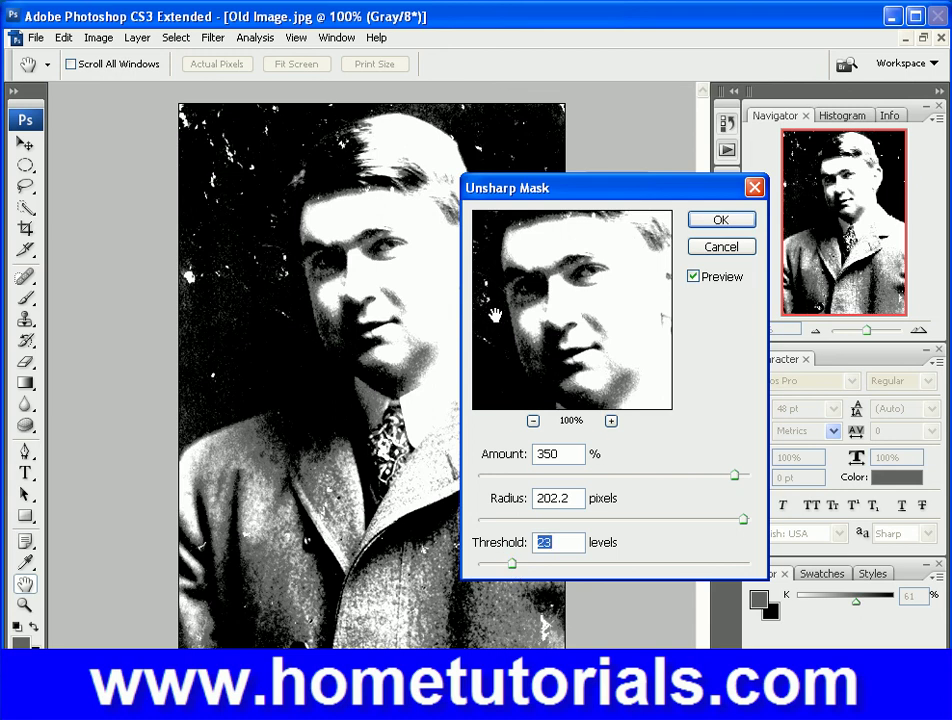
Step: Soften the portrait's sharpening with a Threshold of 130 levels and a Radius of 8.4 pixels
{"action": "left_click_drag", "start_coordinate": [335, 300], "coordinate": [365, 319]}
{"action": "left_click", "coordinate": [597, 566]}
{"action": "left_click_drag", "start_coordinate": [648, 568], "coordinate": [673, 569]}
{"action": "left_click", "coordinate": [601, 519]}
{"action": "left_click", "coordinate": [578, 519]}
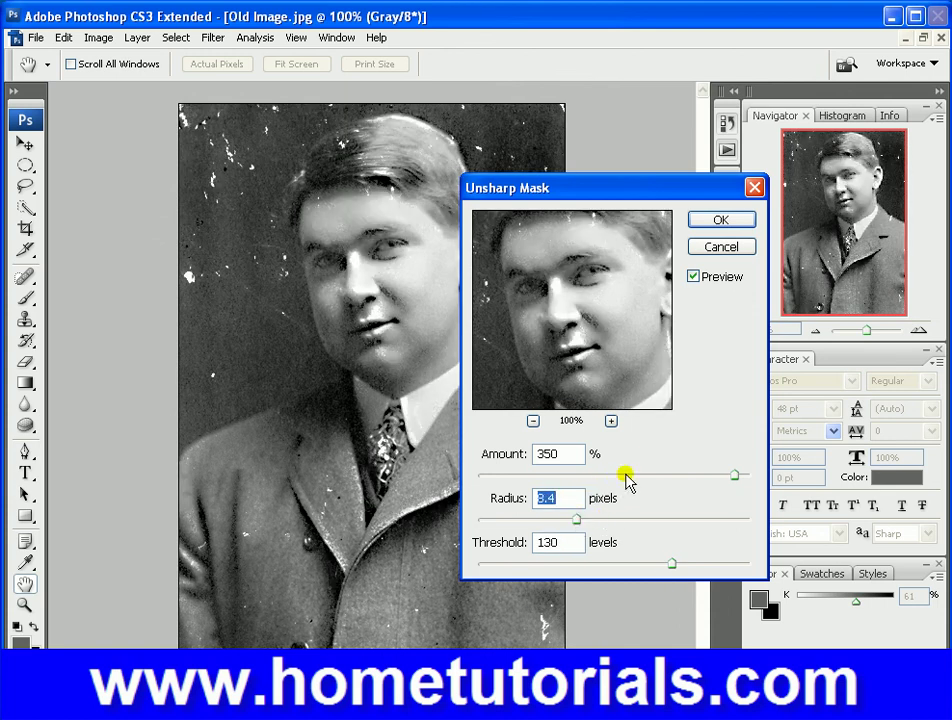
Step: Try an Amount of 257% with a Radius of 9.9 pixels on the portrait, and cancel the Unsharp Mask filter
{"action": "left_click", "coordinate": [705, 476]}
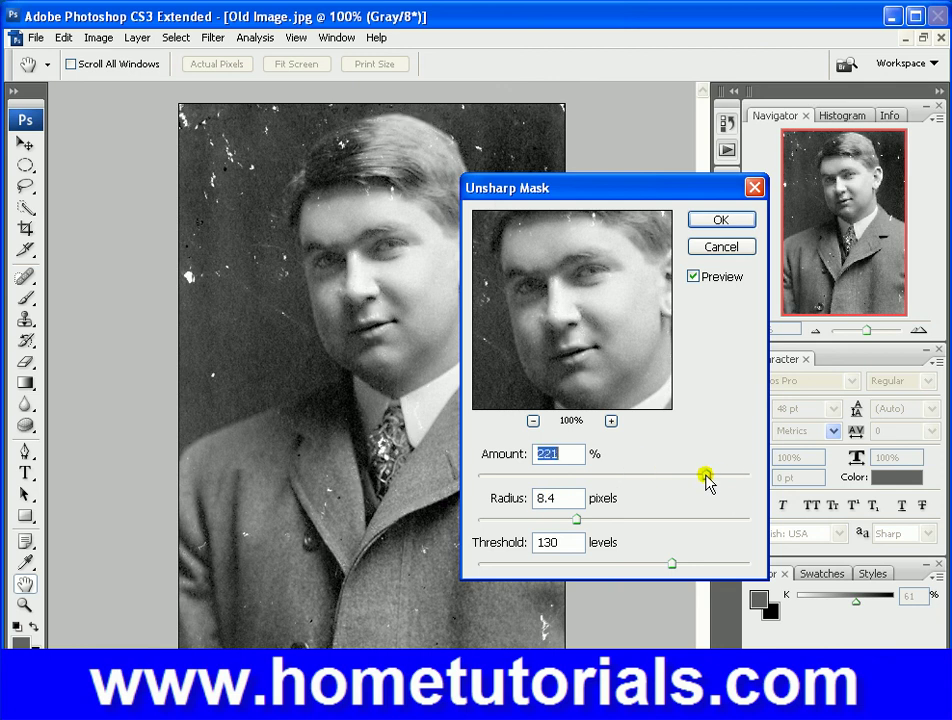
{"action": "left_click_drag", "start_coordinate": [706, 477], "coordinate": [716, 479]}
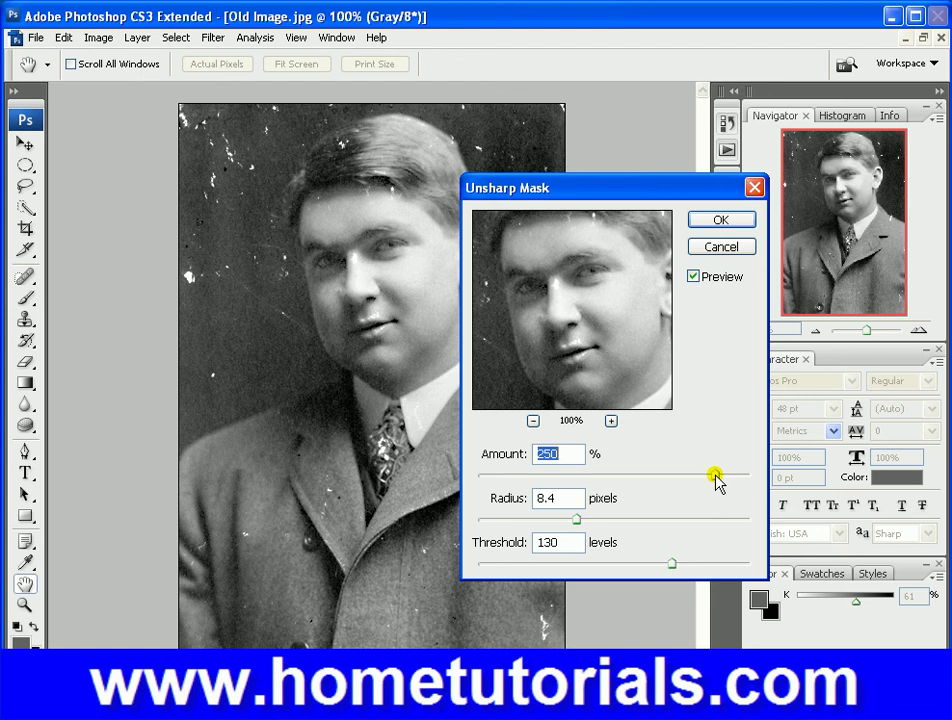
{"action": "left_click_drag", "start_coordinate": [716, 479], "coordinate": [718, 481]}
{"action": "left_click_drag", "start_coordinate": [587, 522], "coordinate": [589, 522]}
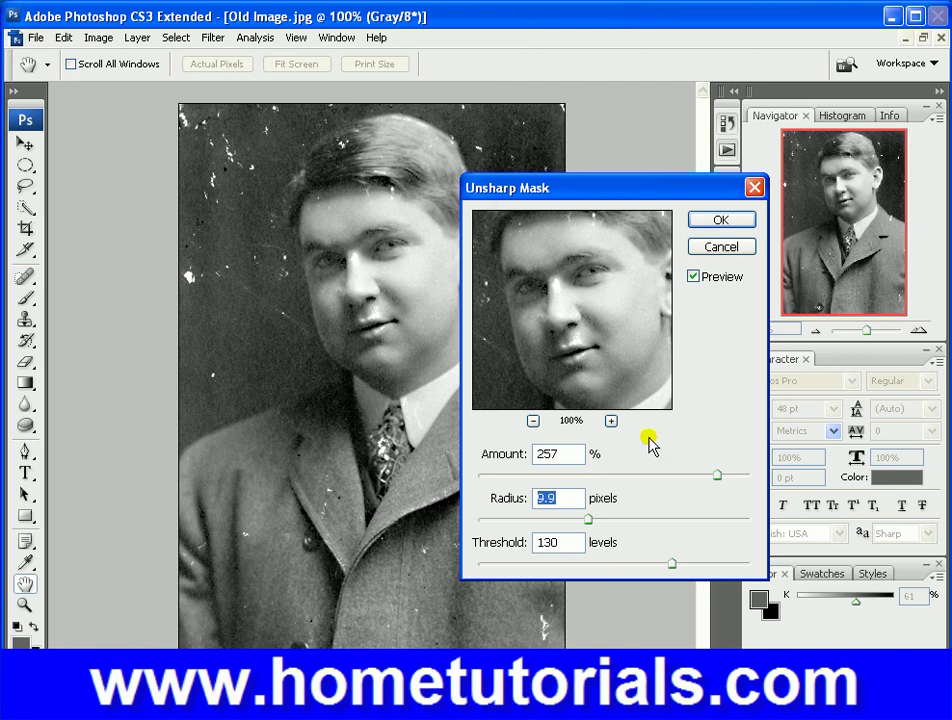
{"action": "left_click", "coordinate": [556, 188]}
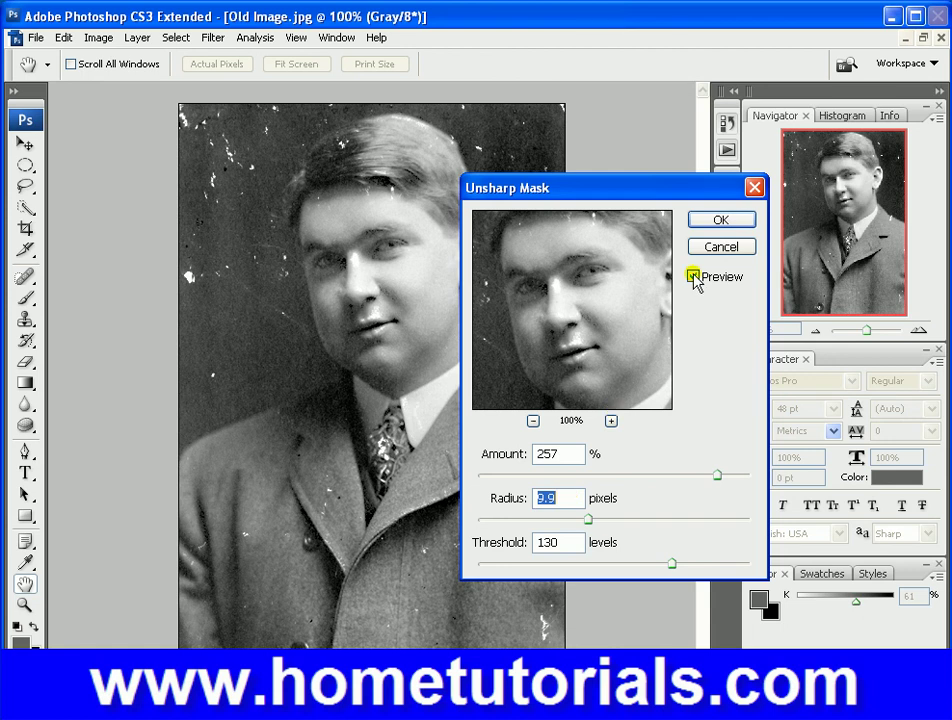
{"action": "left_click", "coordinate": [745, 257]}
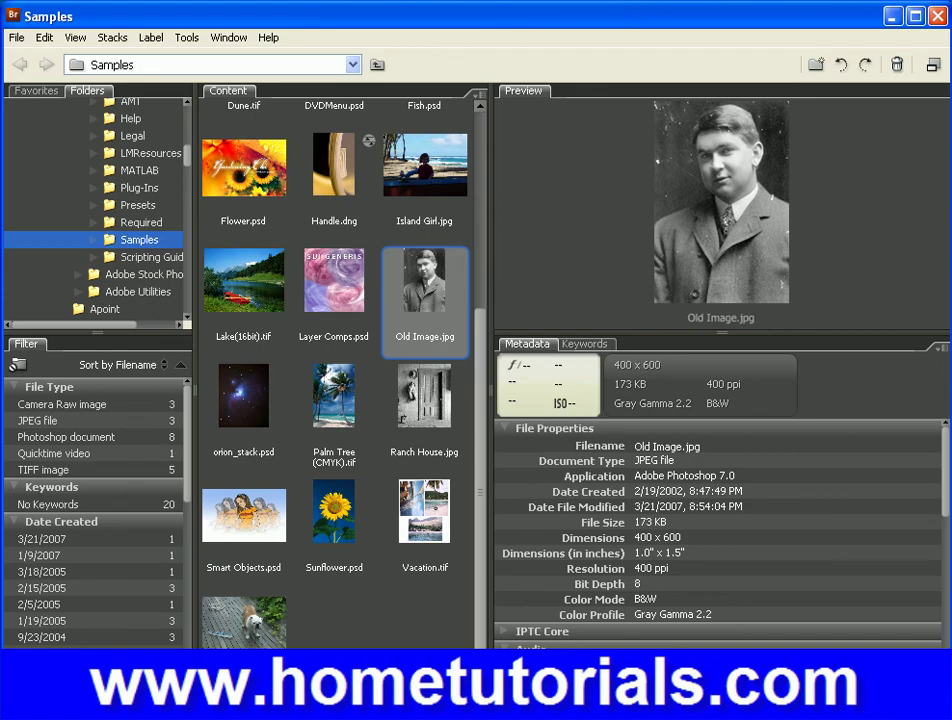
Step: Open the bulldog photo Vanishing Point.psd from the Samples folder in Bridge and start the Unsharp Mask filter on it
{"action": "double_click", "coordinate": [243, 622]}
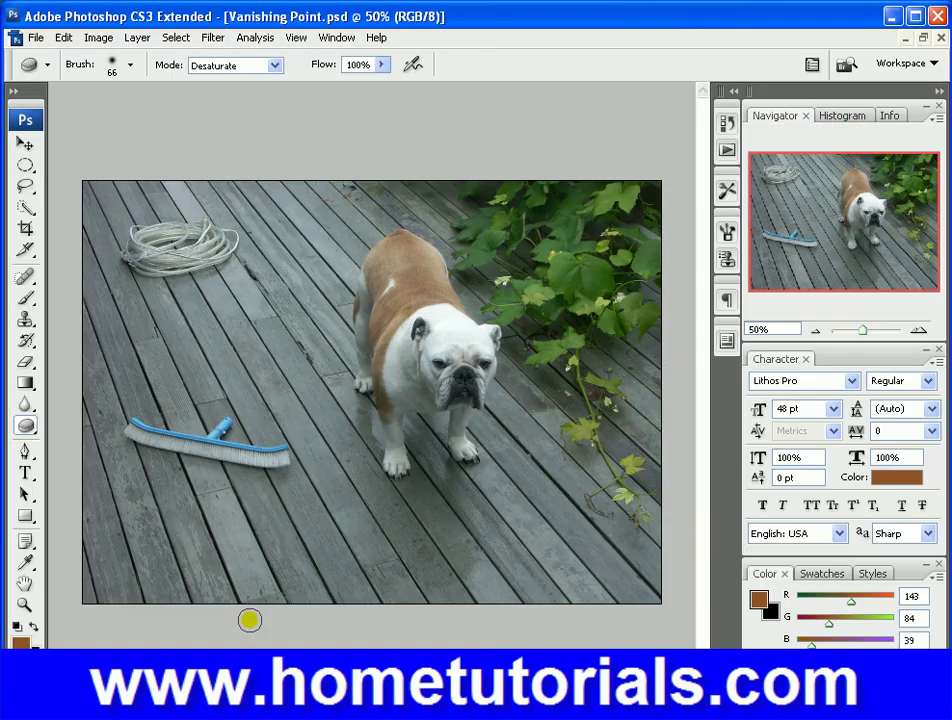
{"action": "left_click", "coordinate": [213, 37]}
{"action": "mouse_move", "coordinate": [378, 314]}
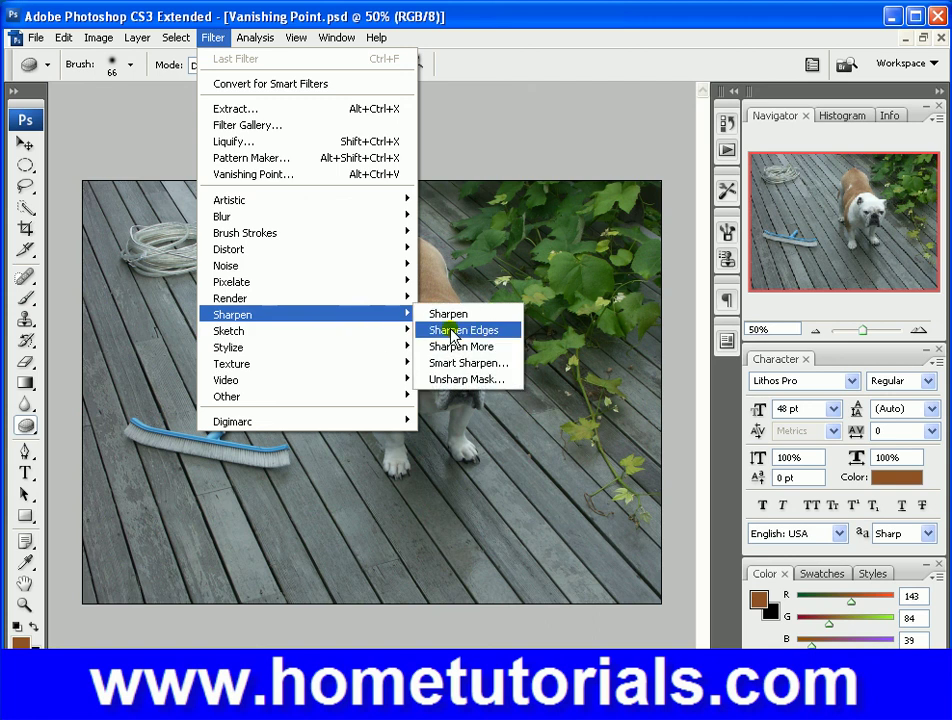
{"action": "left_click", "coordinate": [470, 379]}
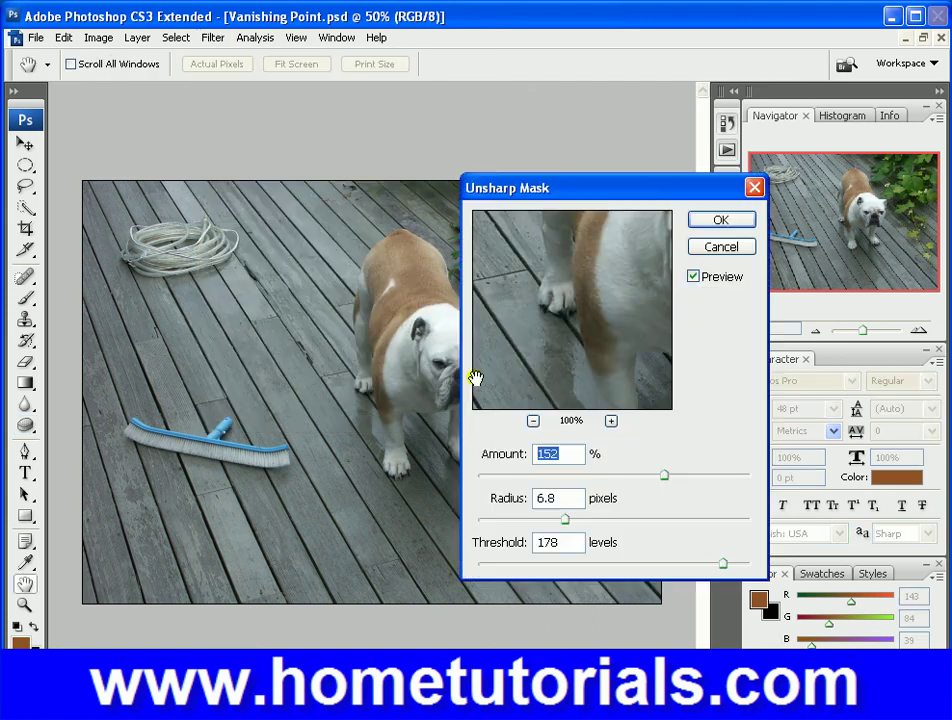
Step: Try sharpening the bulldog photo with an Amount of 279%, a Radius of 29.1 pixels and a Threshold of 130 levels
{"action": "left_click", "coordinate": [696, 476]}
{"action": "left_click_drag", "start_coordinate": [697, 480], "coordinate": [725, 480]}
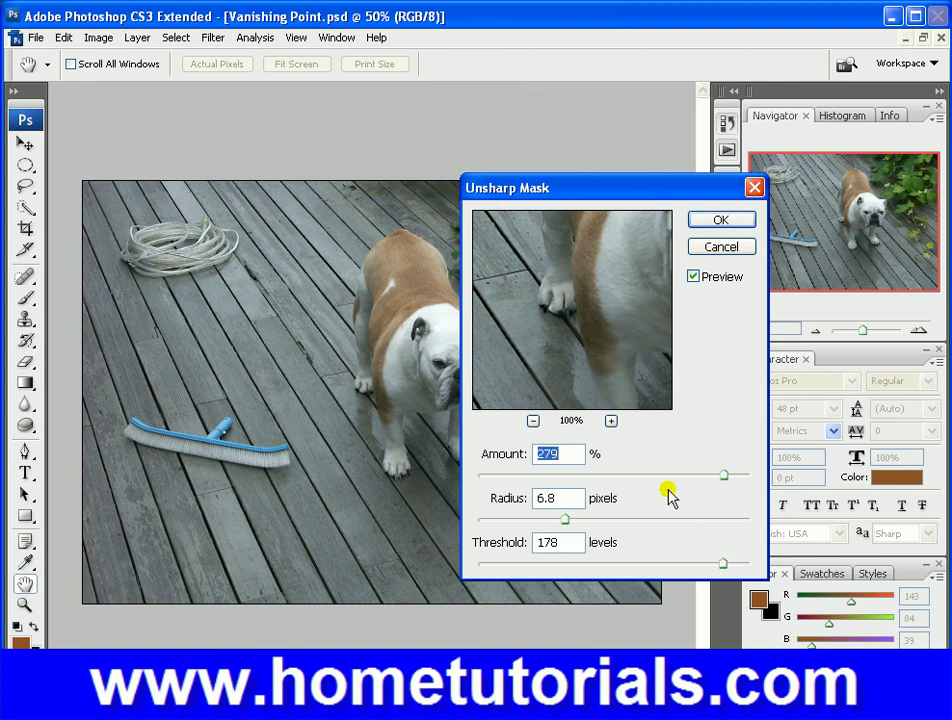
{"action": "left_click", "coordinate": [616, 520]}
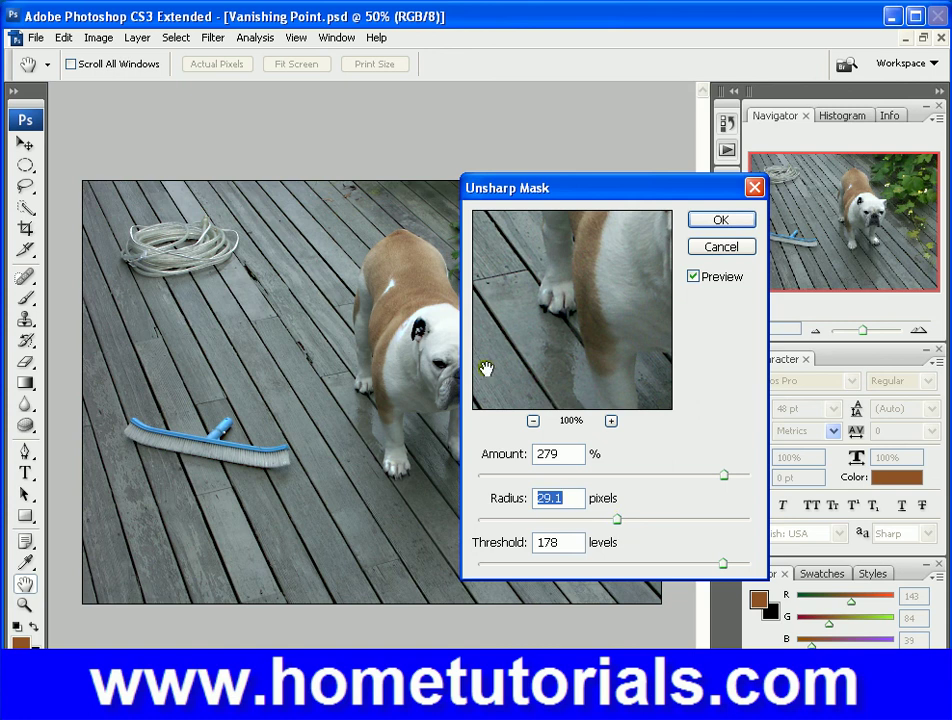
{"action": "left_click", "coordinate": [672, 565]}
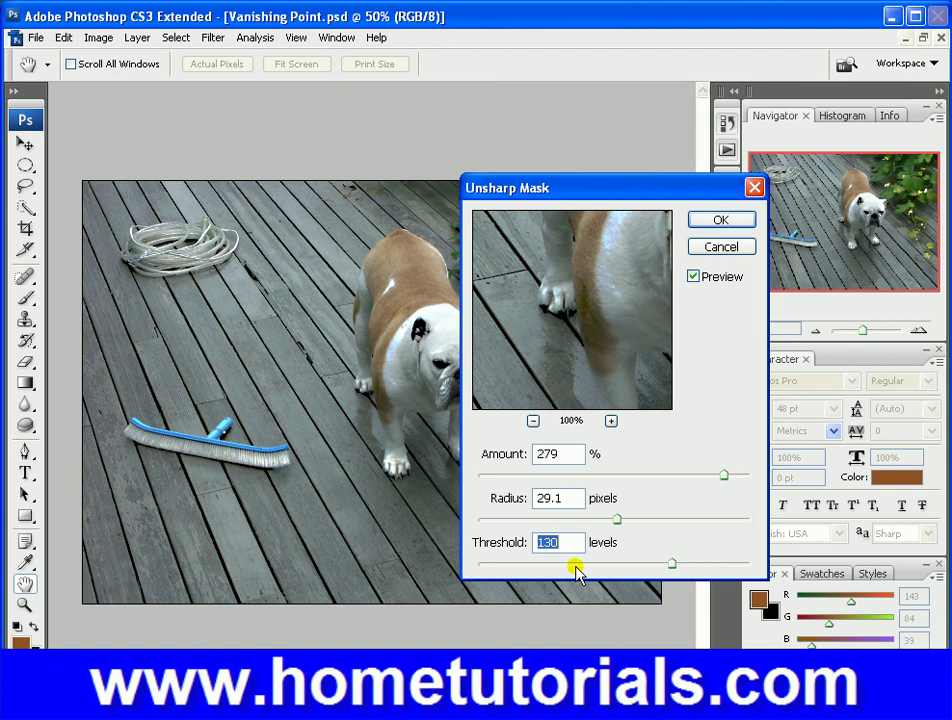
Step: Apply Unsharp Mask to the bulldog photo with Amount 198%, Radius 40.1 pixels and Threshold 138 levels, with the preview centred on the dog's face
{"action": "left_click_drag", "start_coordinate": [553, 304], "coordinate": [513, 417]}
{"action": "left_click_drag", "start_coordinate": [589, 334], "coordinate": [495, 291]}
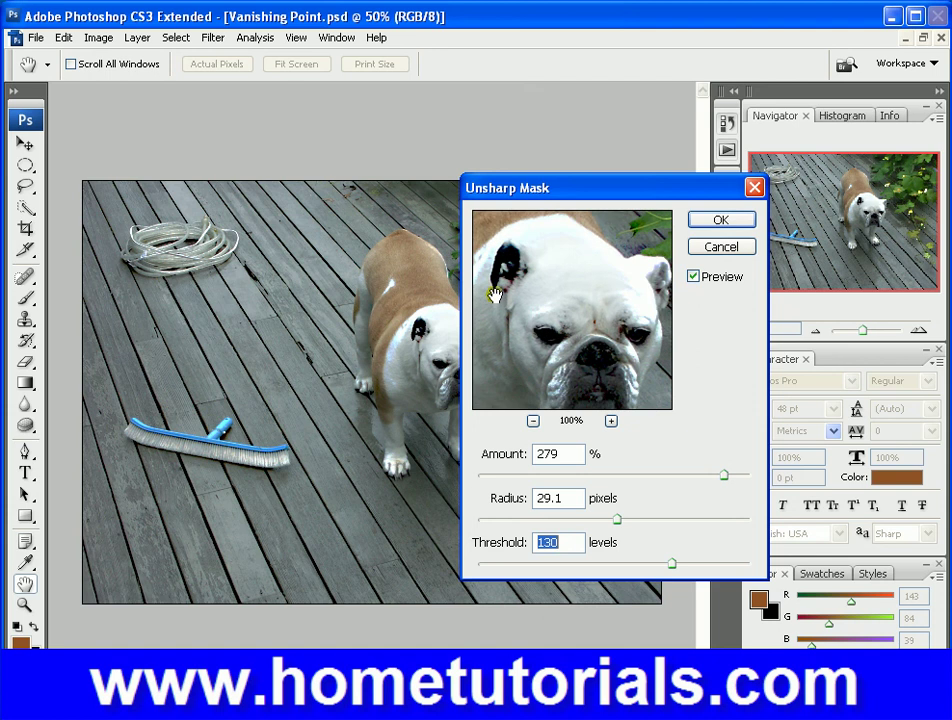
{"action": "left_click_drag", "start_coordinate": [672, 564], "coordinate": [684, 567]}
{"action": "left_click", "coordinate": [699, 477]}
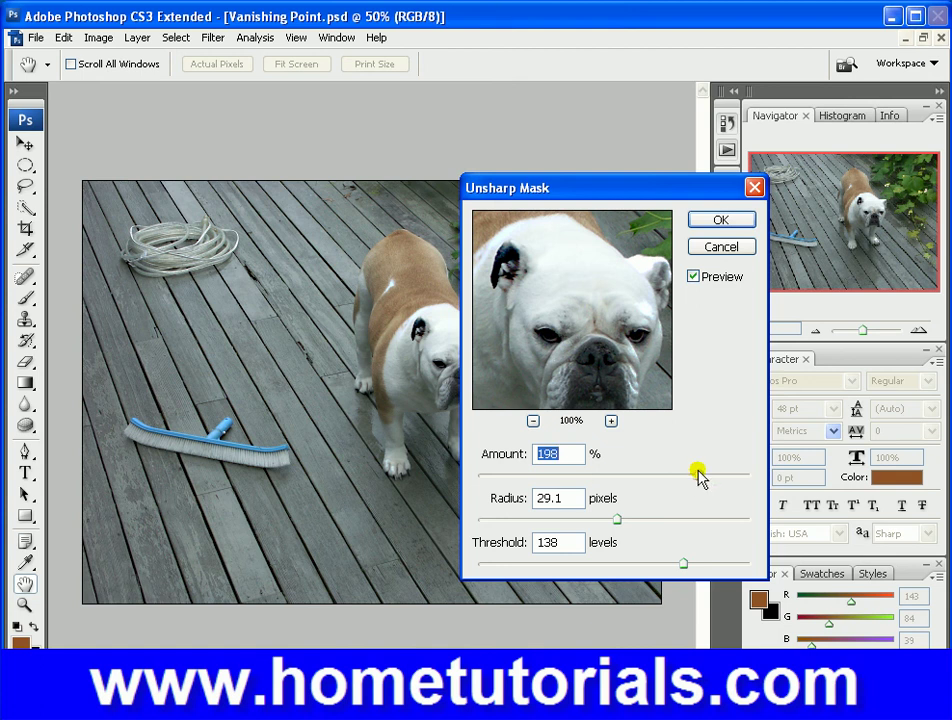
{"action": "left_click", "coordinate": [633, 519]}
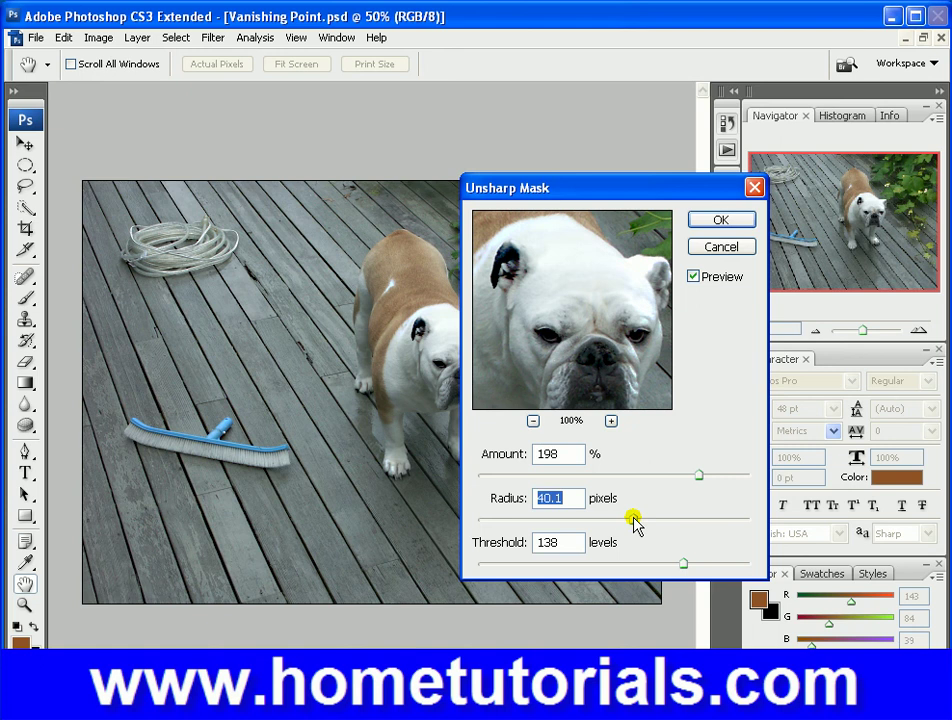
{"action": "left_click", "coordinate": [710, 216]}
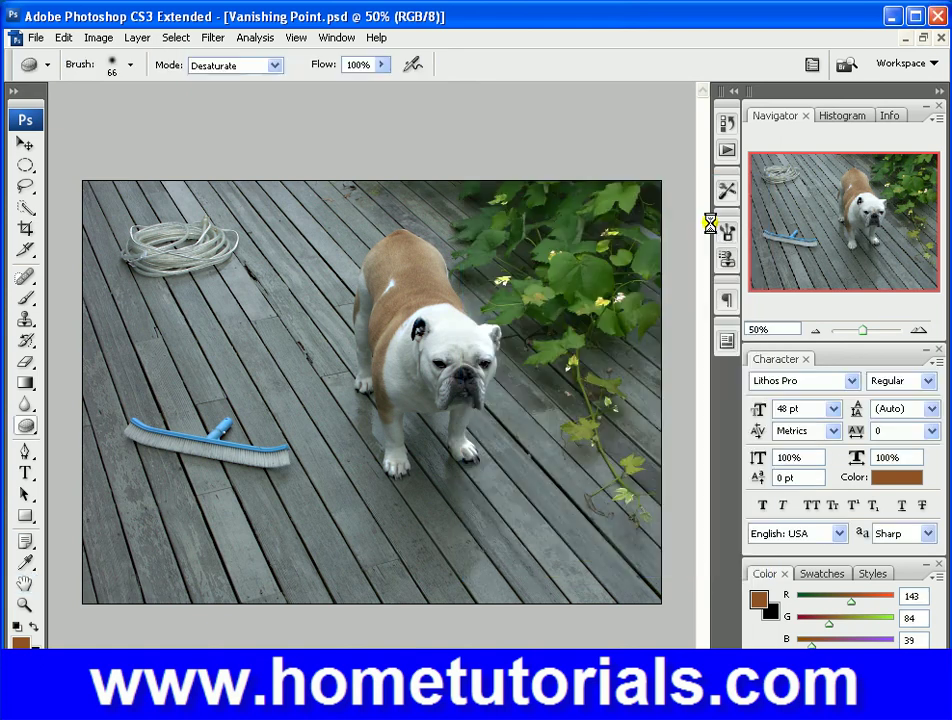